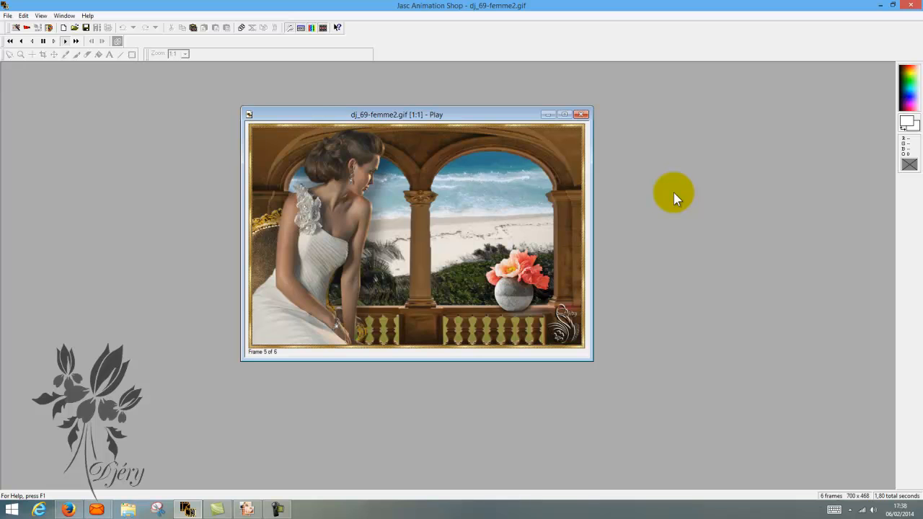
- Switch to Corel Paint Shop Pro X and open 74232890.jpg, dj_69-femme.pspimage, fauteuil.png and tubeclaudiaviza-stillife67.png from the tubes camtasia folder
key(alt+Tab)
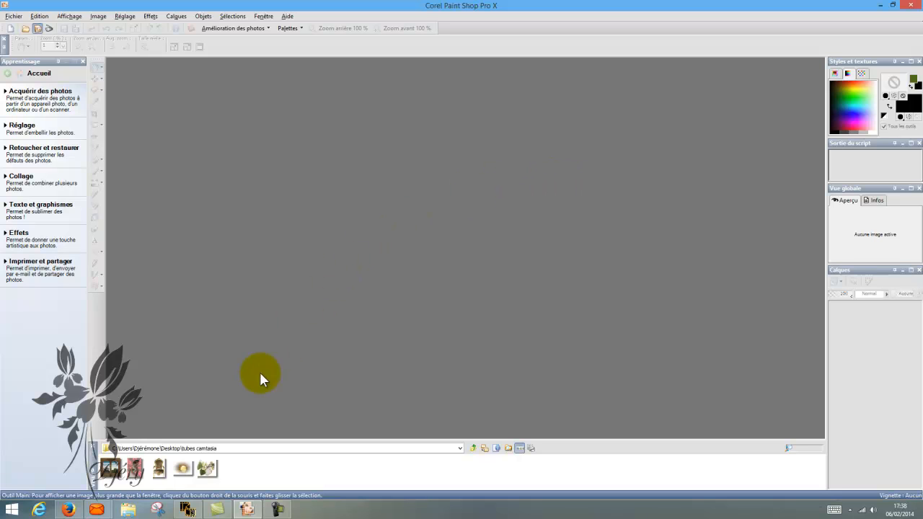
double_click(116, 471)
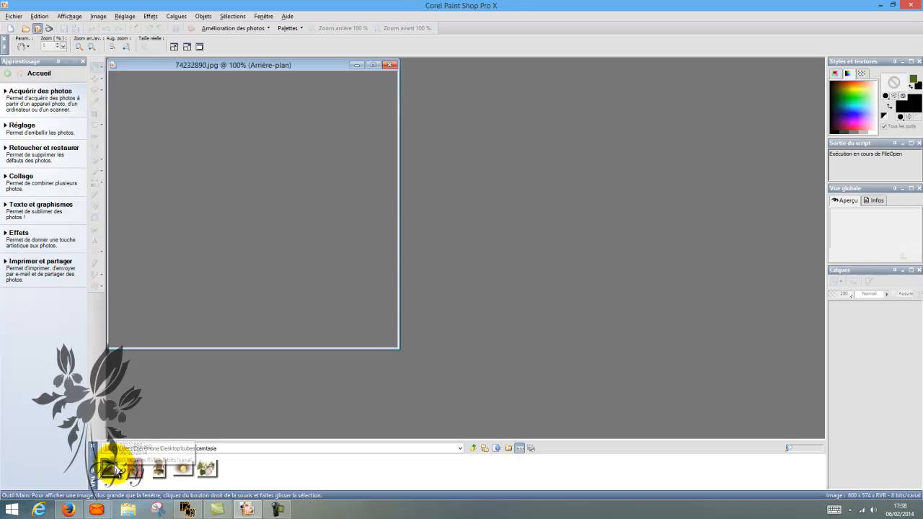
double_click(134, 470)
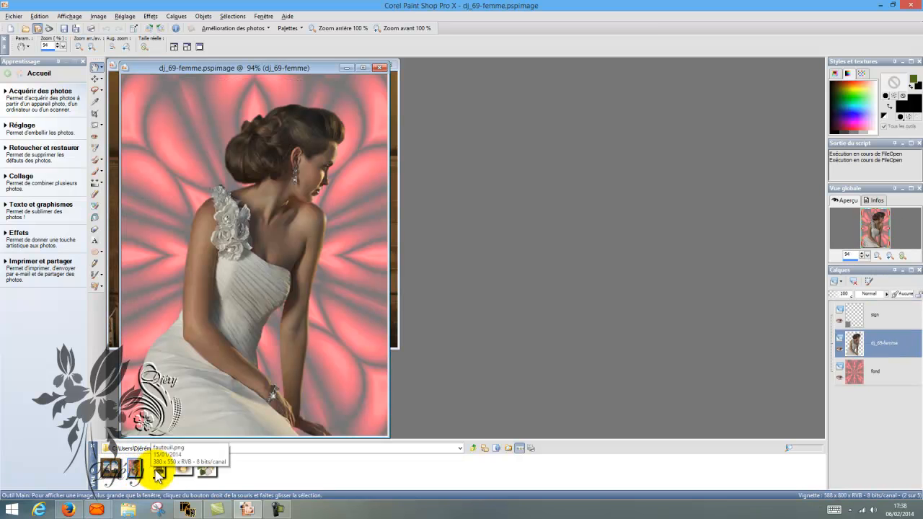
click(161, 470)
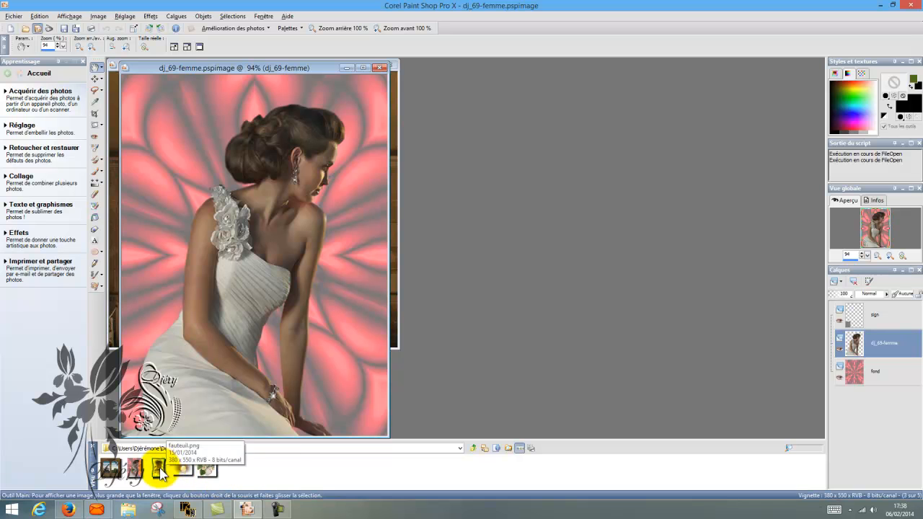
double_click(160, 471)
double_click(200, 472)
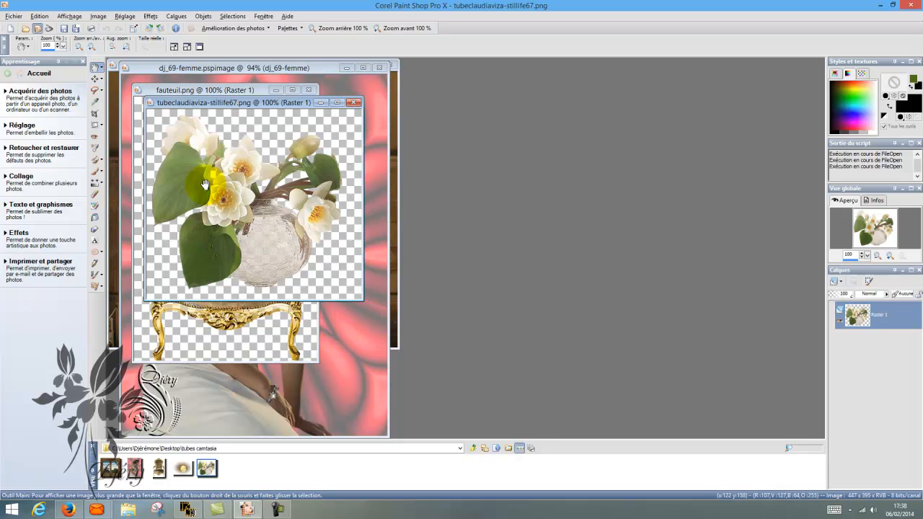
- Create a new transparent raster image of 700 x 468 pixels and place its window beside the opened images
click(10, 28)
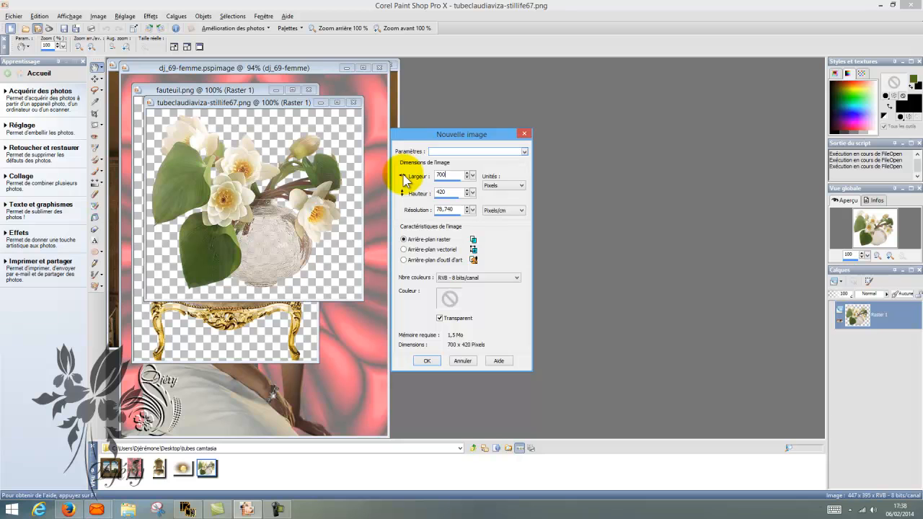
click(444, 191)
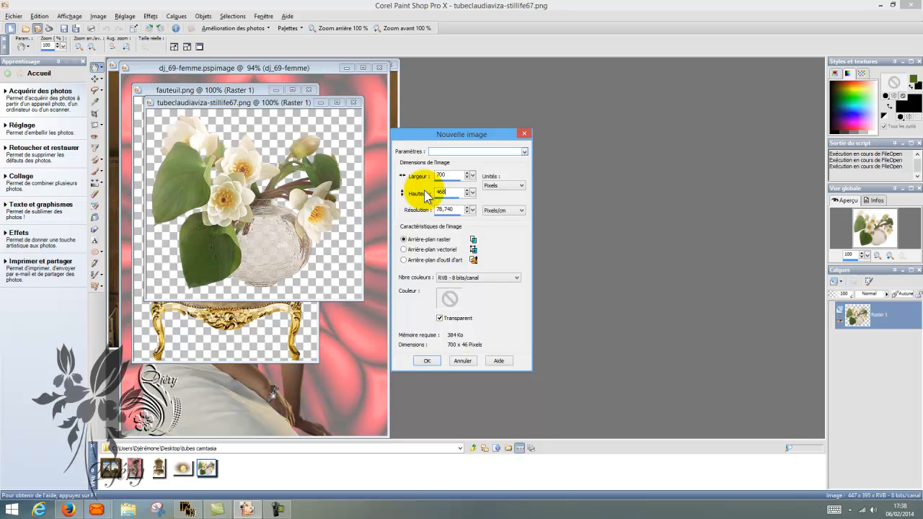
click(438, 360)
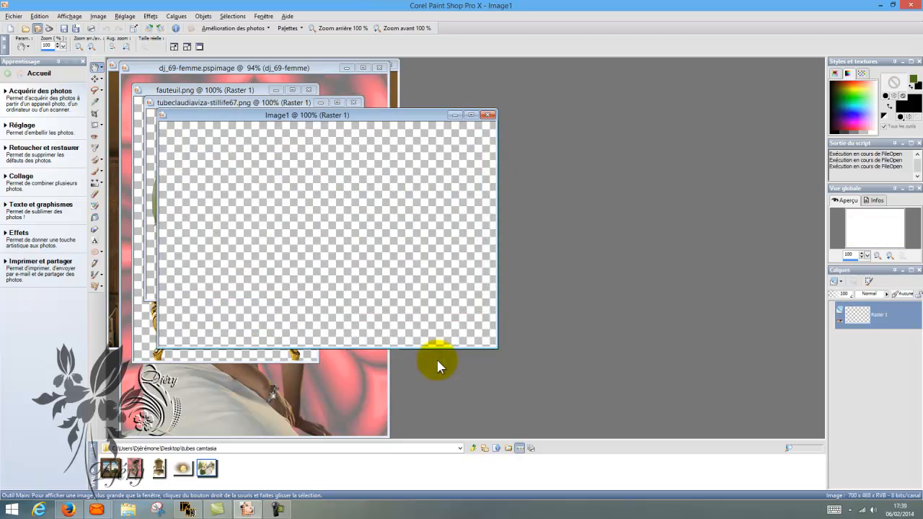
drag(386, 113, 585, 108)
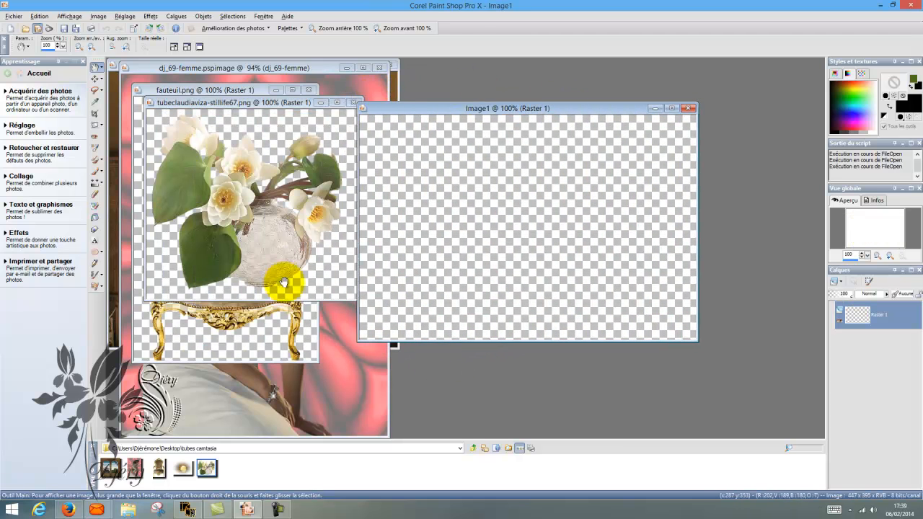
- Copy the arches picture 74232890.jpg and paste it into a full-canvas selection of the new image, leaving nothing selected
click(114, 301)
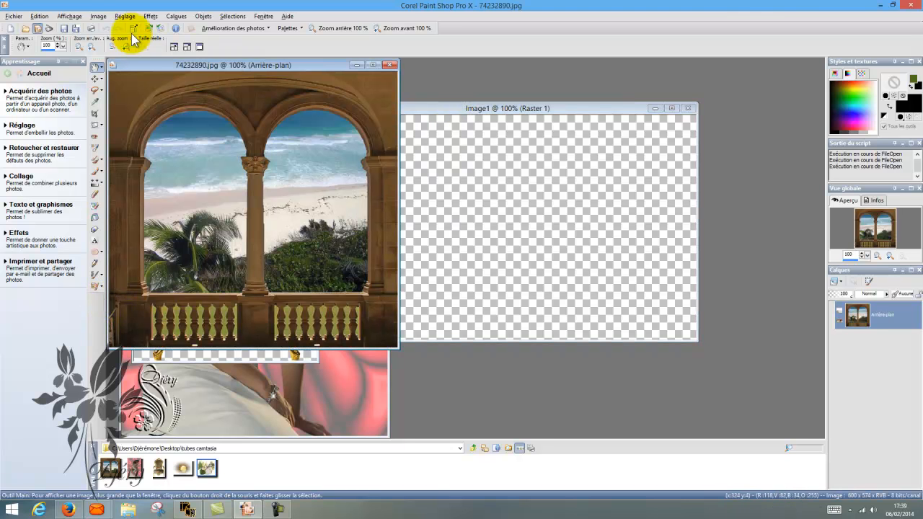
click(37, 18)
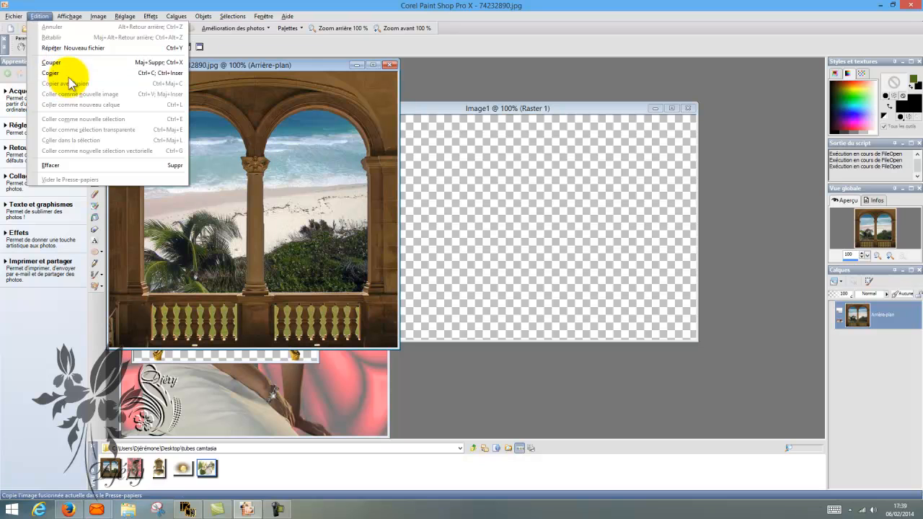
click(70, 72)
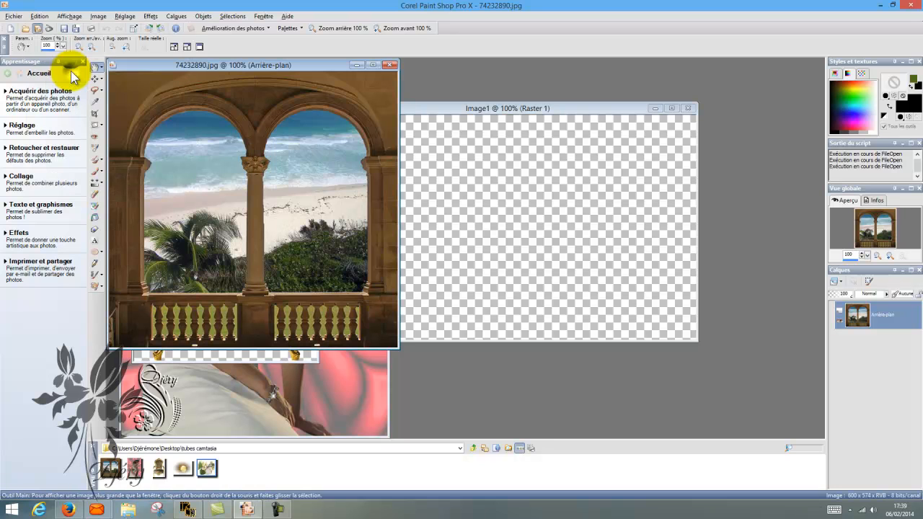
click(440, 112)
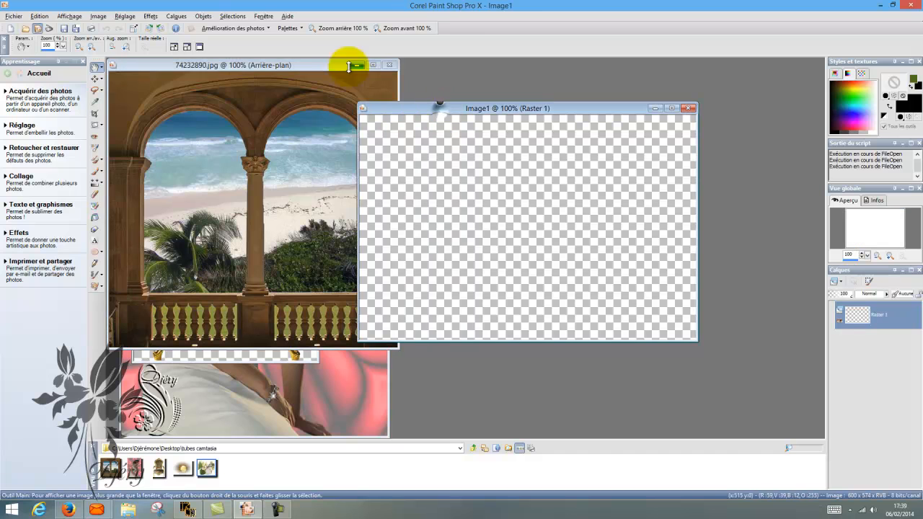
click(232, 16)
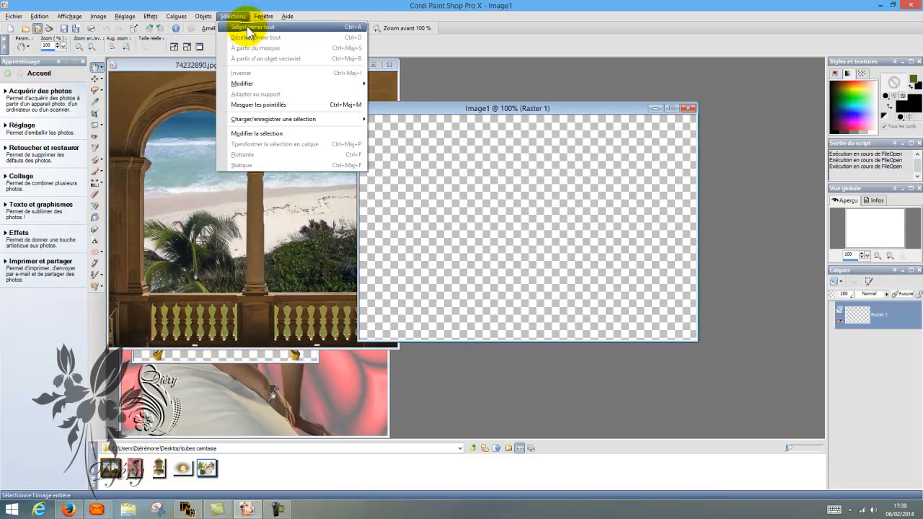
click(248, 28)
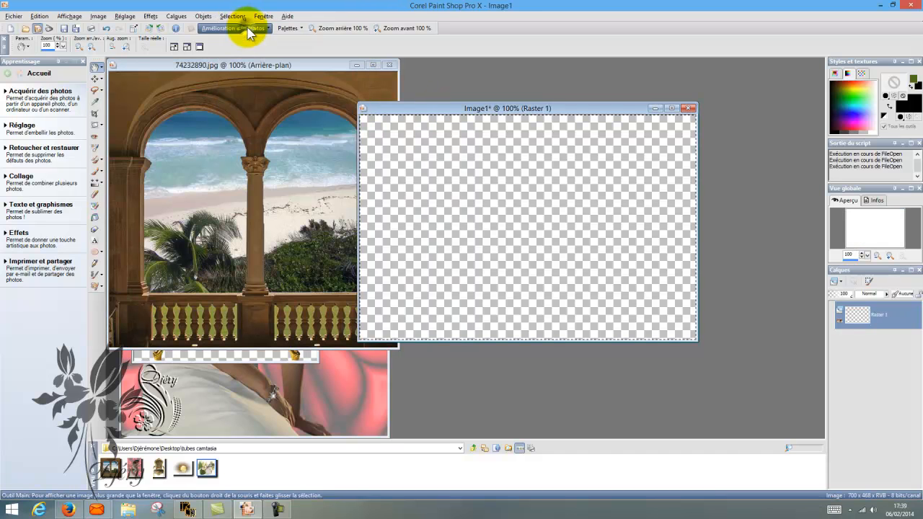
click(39, 16)
click(66, 140)
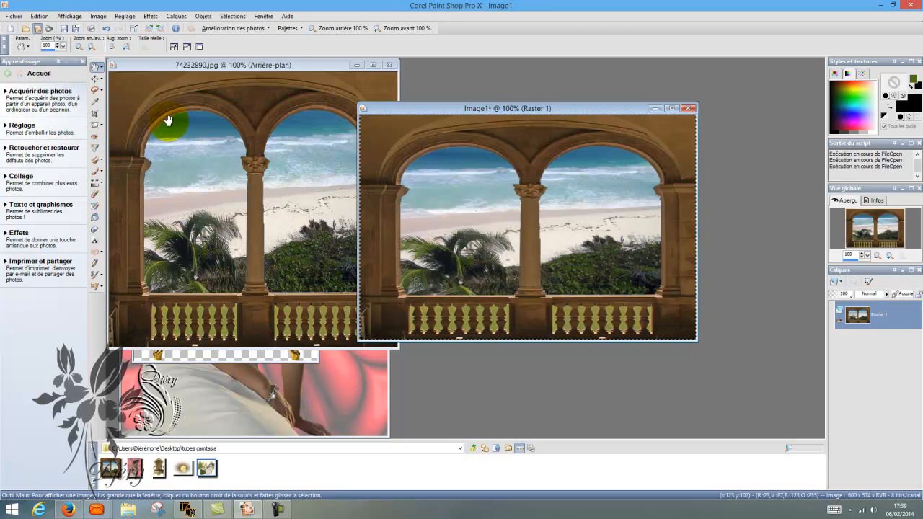
click(232, 16)
click(243, 34)
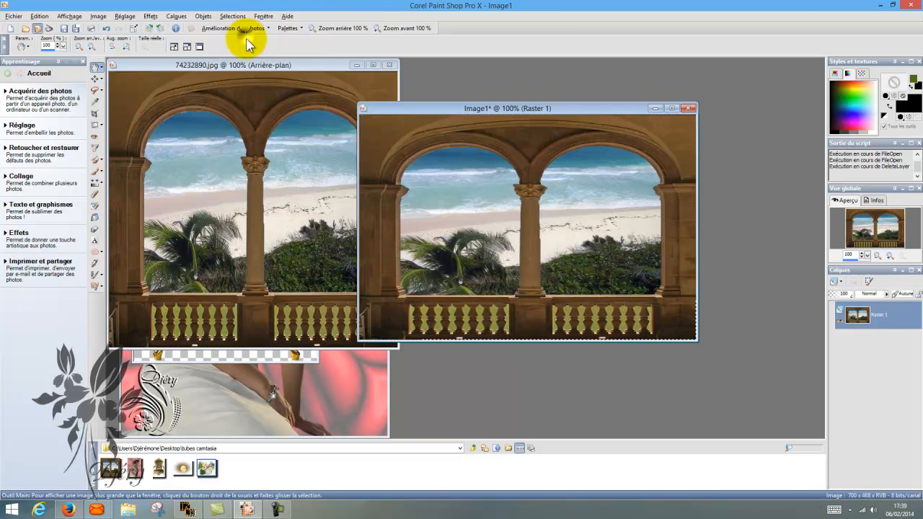
- Copy the armchair from fauteuil.png and paste it into the new image as a new layer
click(216, 355)
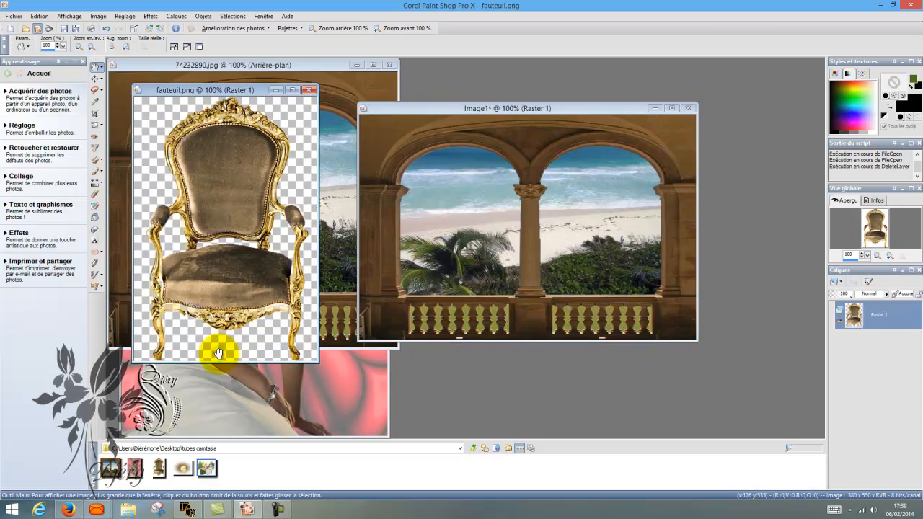
click(39, 16)
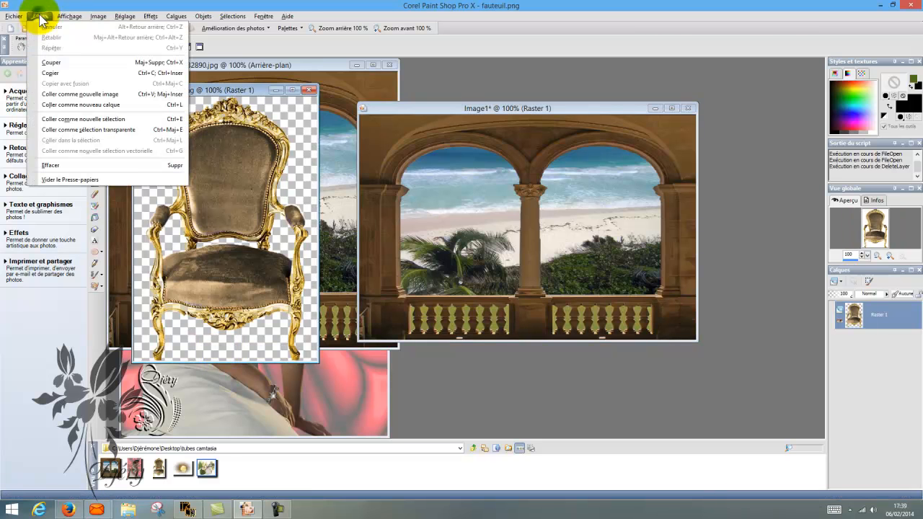
click(63, 72)
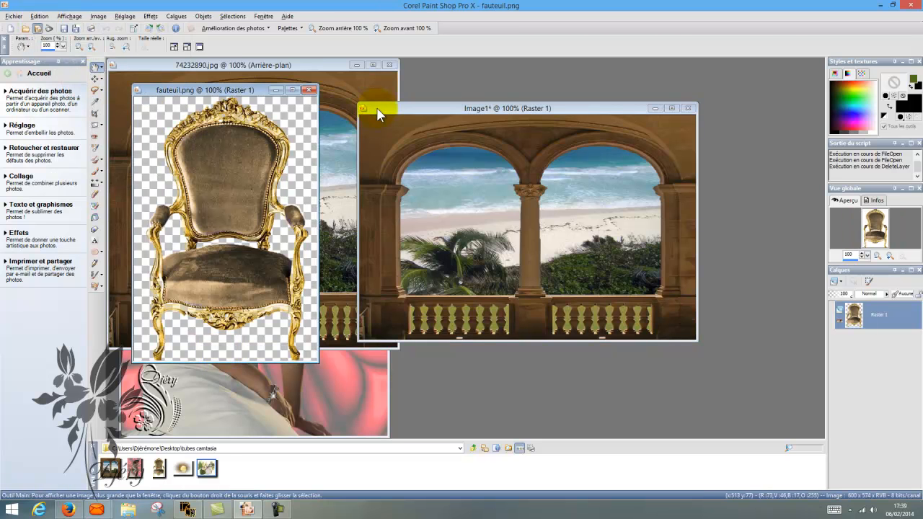
click(373, 109)
click(39, 16)
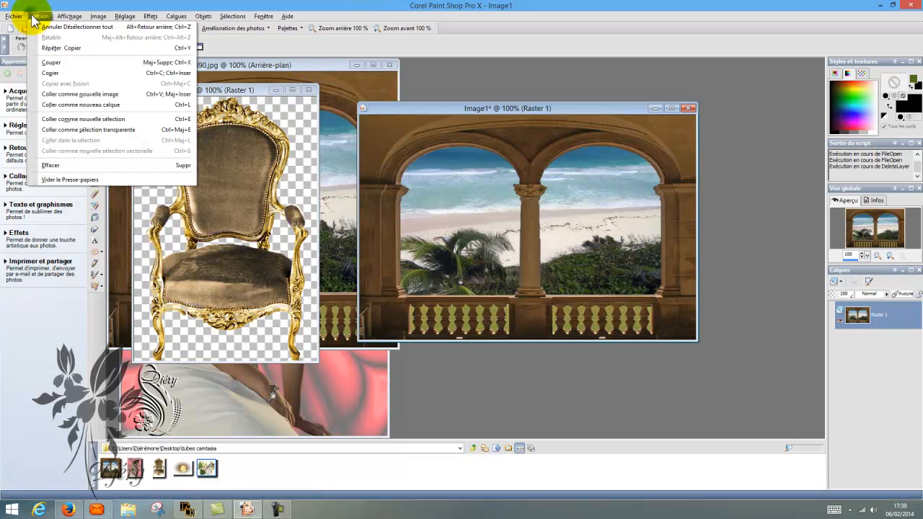
click(99, 106)
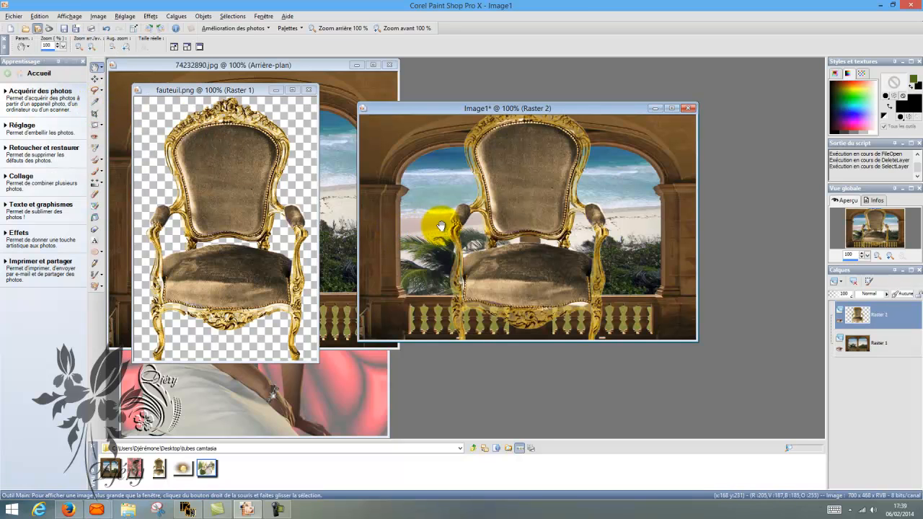
- Move the armchair layer to the lower-left corner of the canvas, with its legs cut off by the edge
click(97, 78)
click(96, 78)
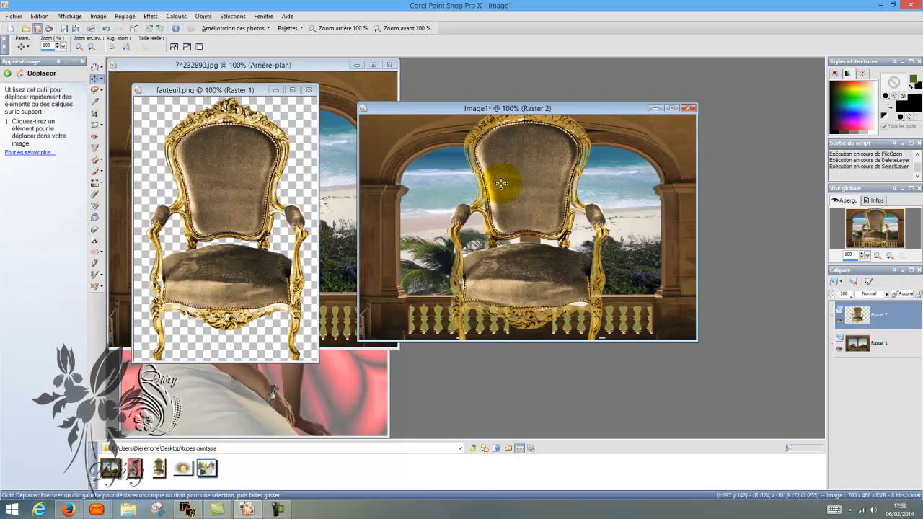
drag(508, 184, 390, 246)
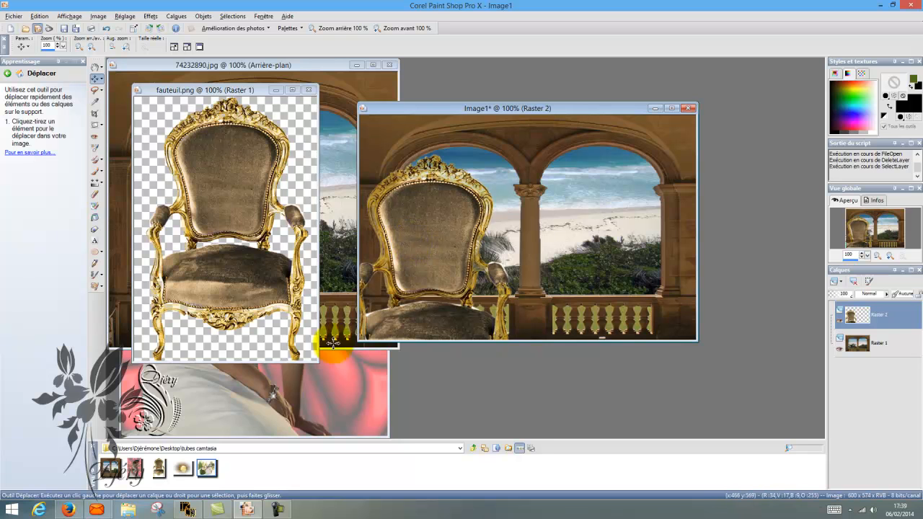
- Copy the dj_69-femme layer from the woman's image and paste it into the new image as a new layer
click(335, 382)
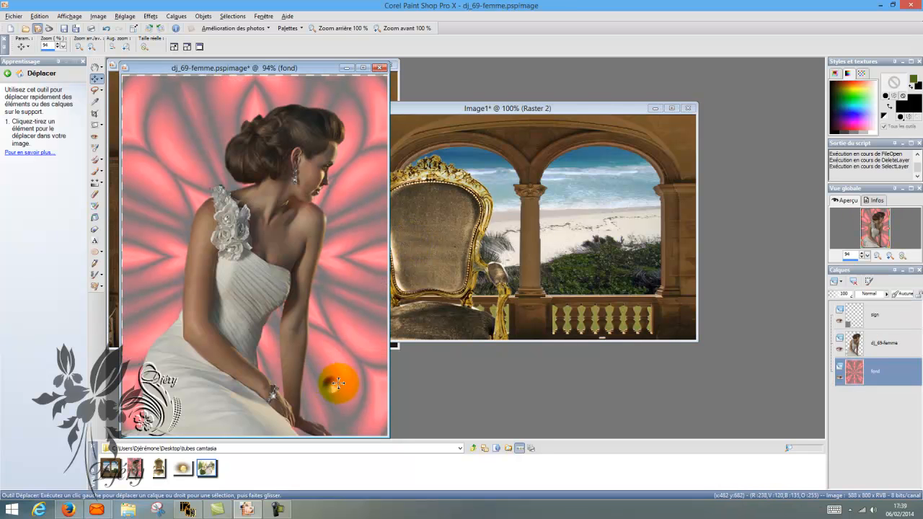
click(866, 343)
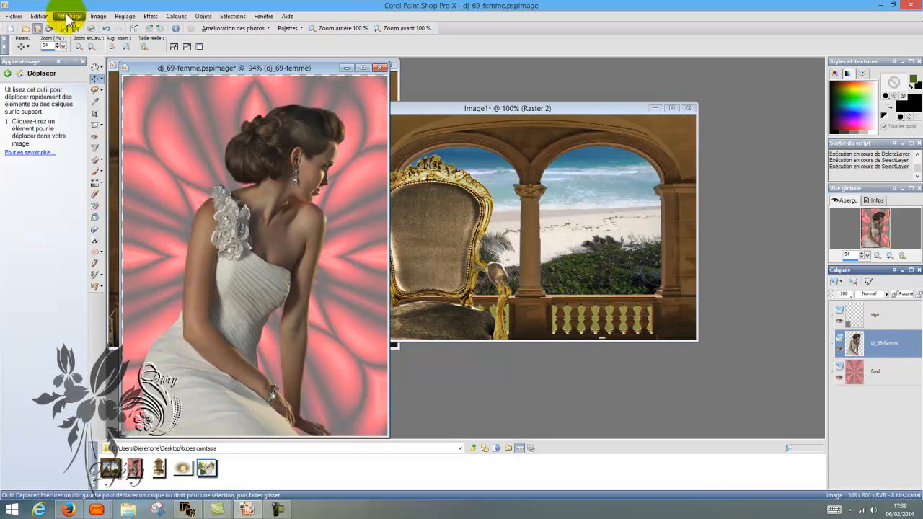
click(38, 16)
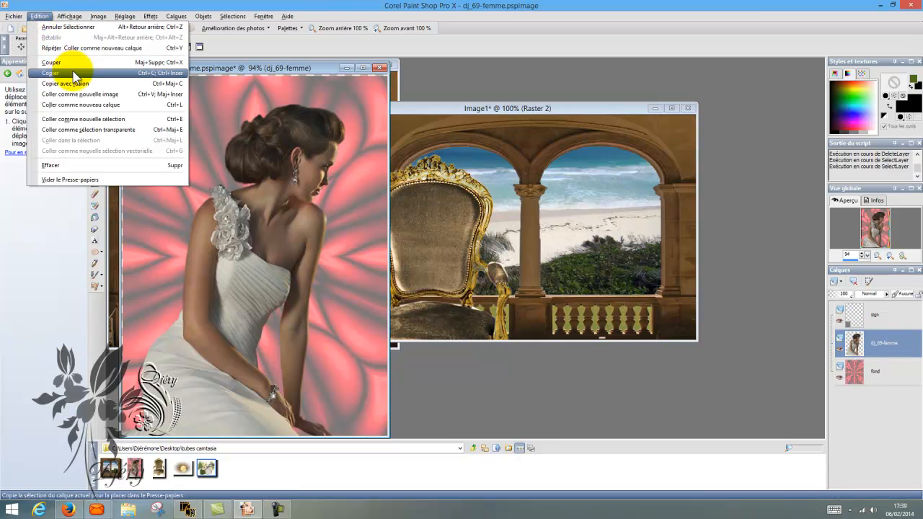
click(76, 72)
click(402, 109)
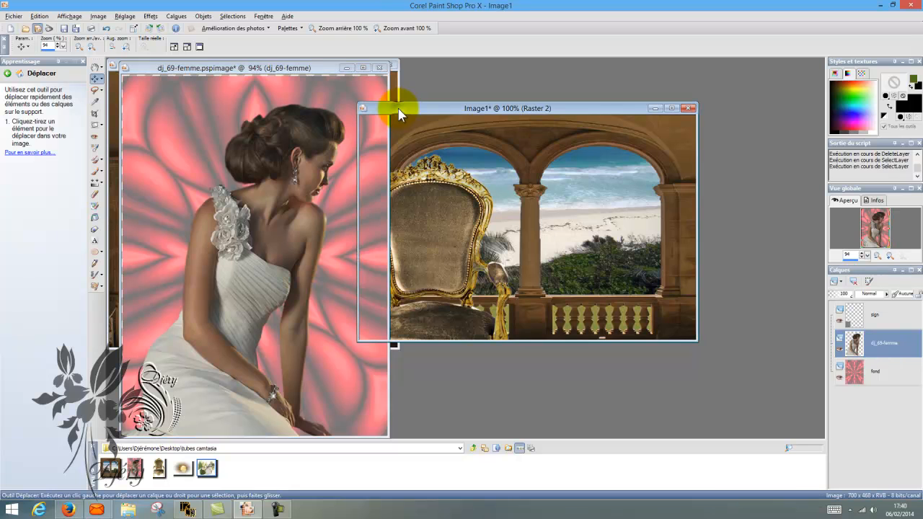
click(36, 16)
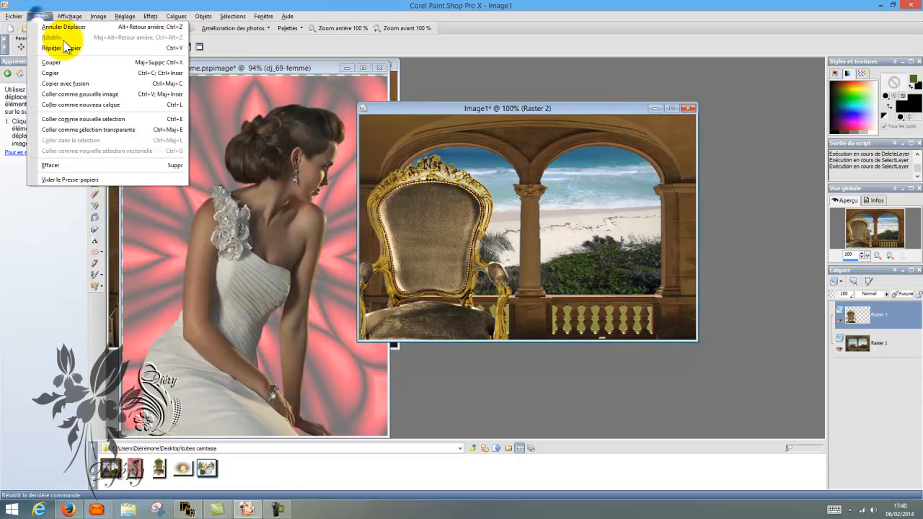
click(108, 105)
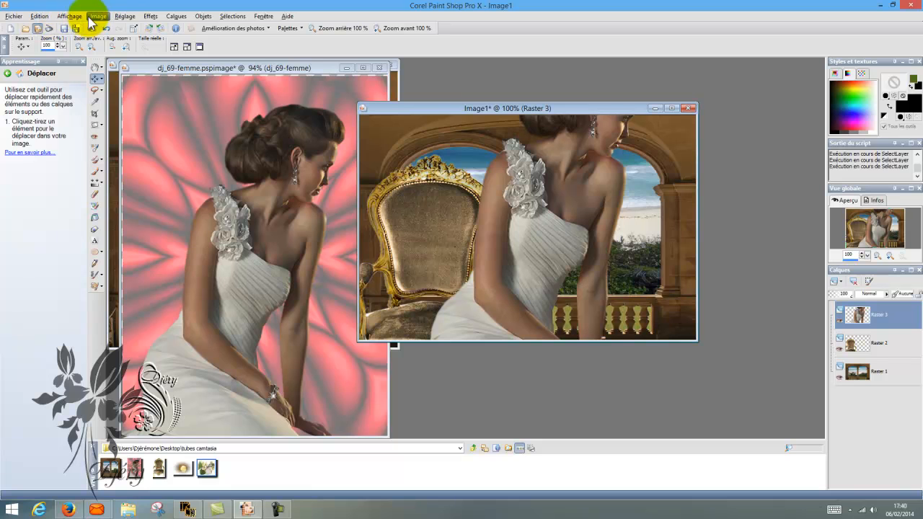
- Resize only the woman's layer to 75 percent with locked proportions and Optimal resampling, leaving all layers resizing off
click(99, 16)
click(122, 62)
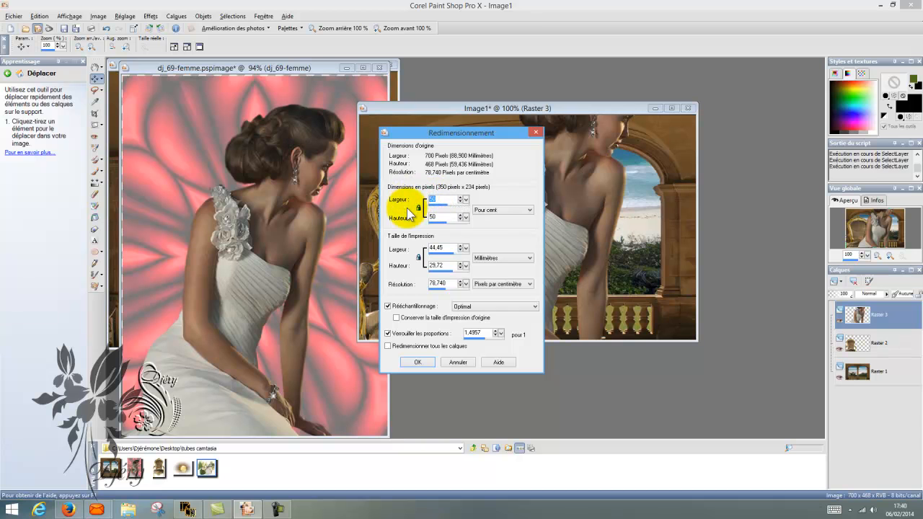
text(75)
click(420, 362)
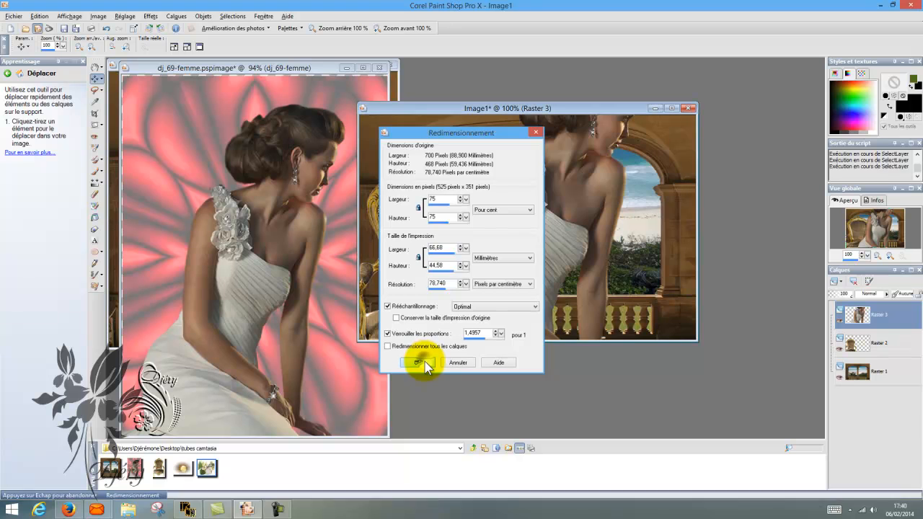
- Position the woman in the canvas's lower-left corner and shift the armchair layer behind her so she appears seated
drag(500, 258, 432, 276)
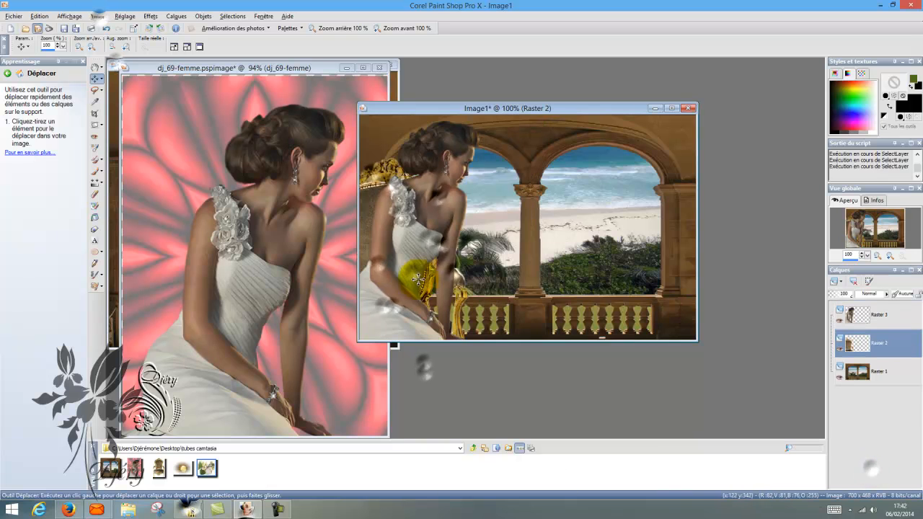
drag(422, 216, 395, 269)
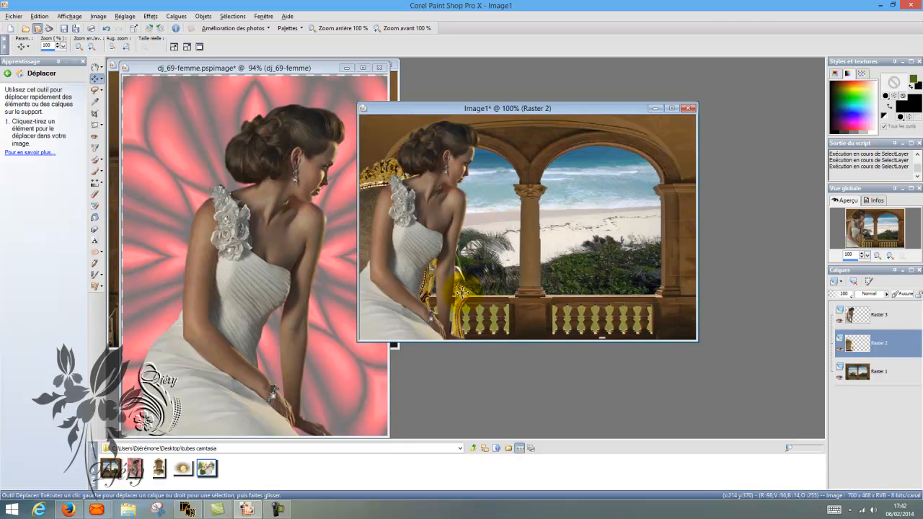
- Use the Warp Brush on the armchair layer to push its visible gold armrest down towards the woman's hand
click(104, 279)
click(137, 275)
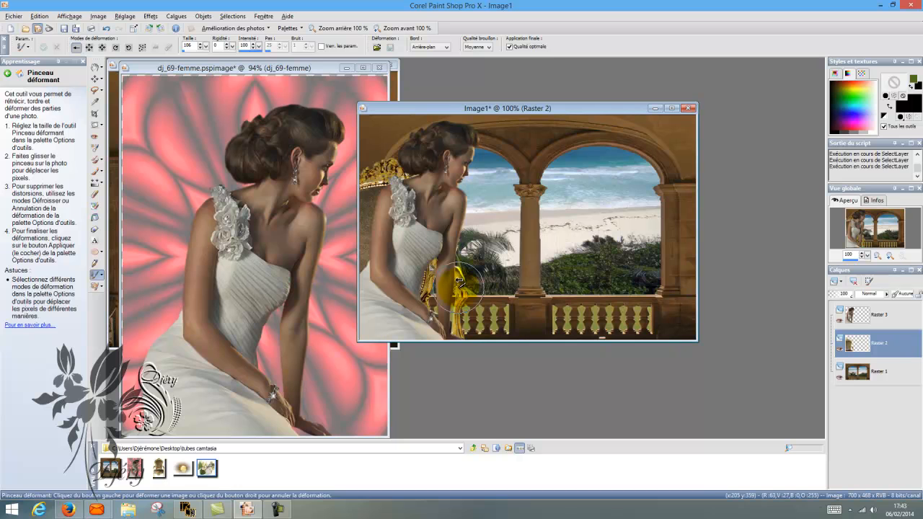
drag(459, 281, 445, 318)
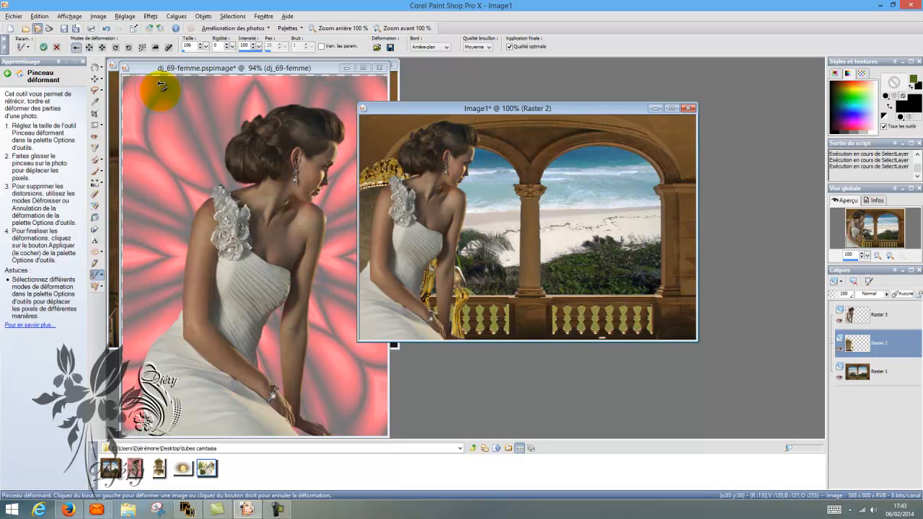
click(93, 67)
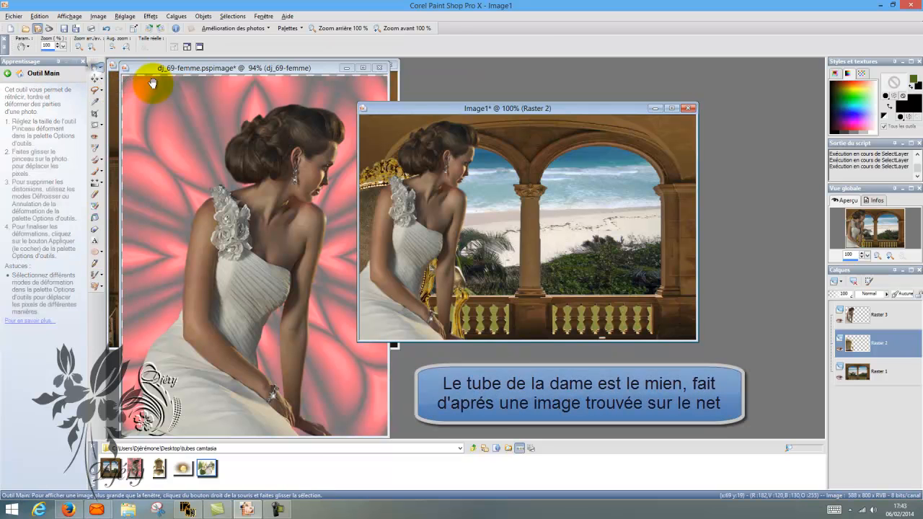
- Close the dj_69-femme image without saving its changes, and close the fauteuil.png image
click(379, 69)
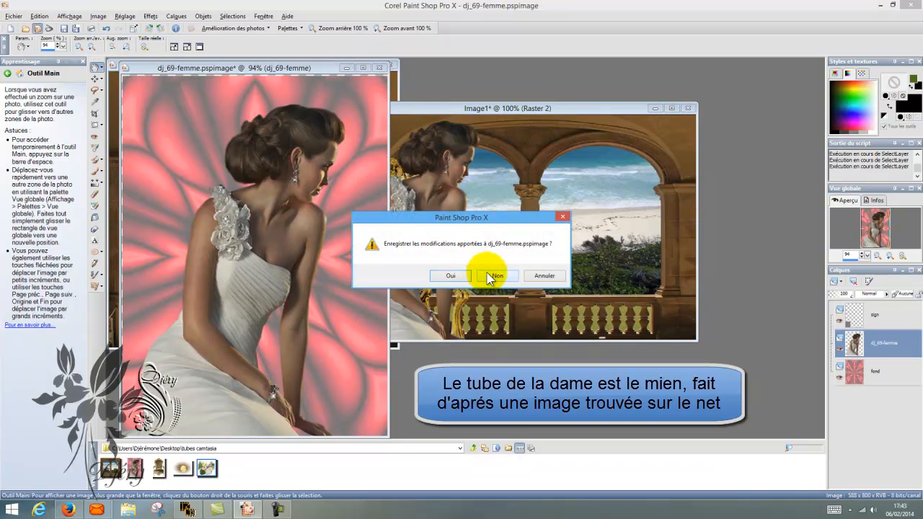
click(493, 276)
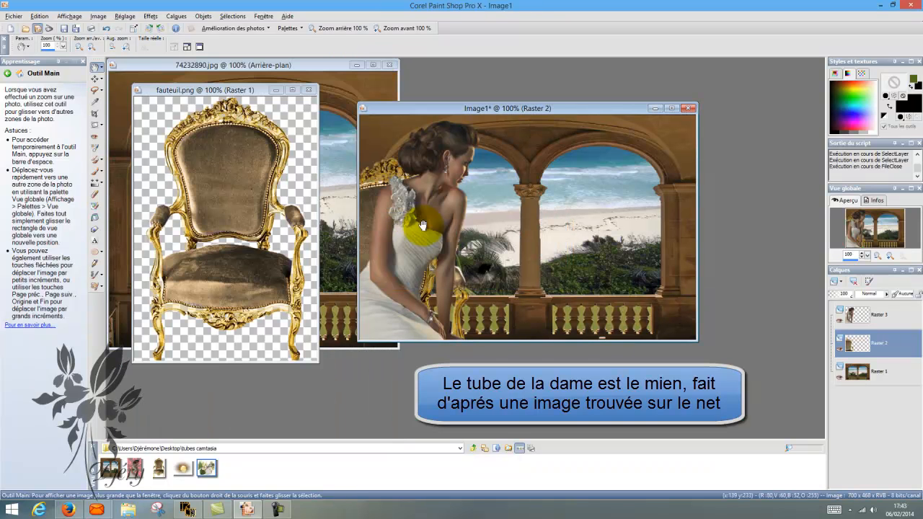
click(309, 92)
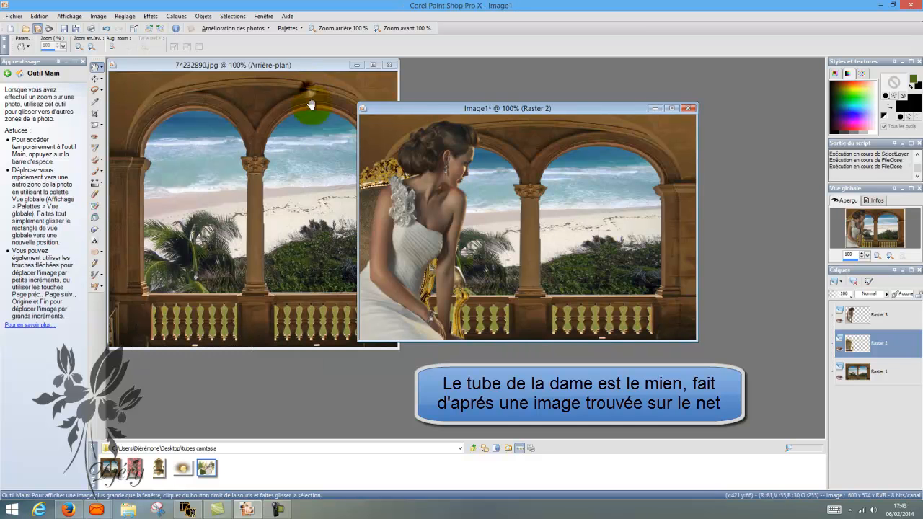
- Open tubeclaudiaviza-stillife67.png, copy its flower vase and paste it into Image1 as a new layer, accepting the pending warp
double_click(211, 473)
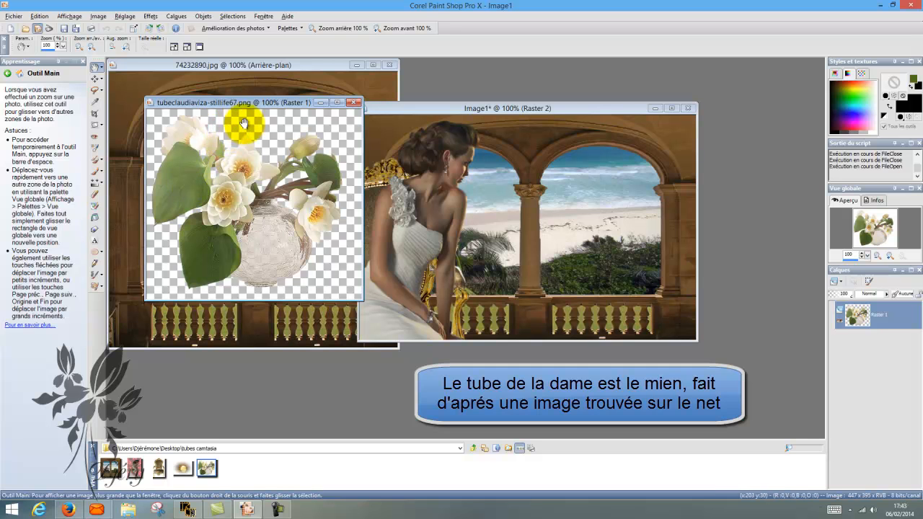
click(40, 16)
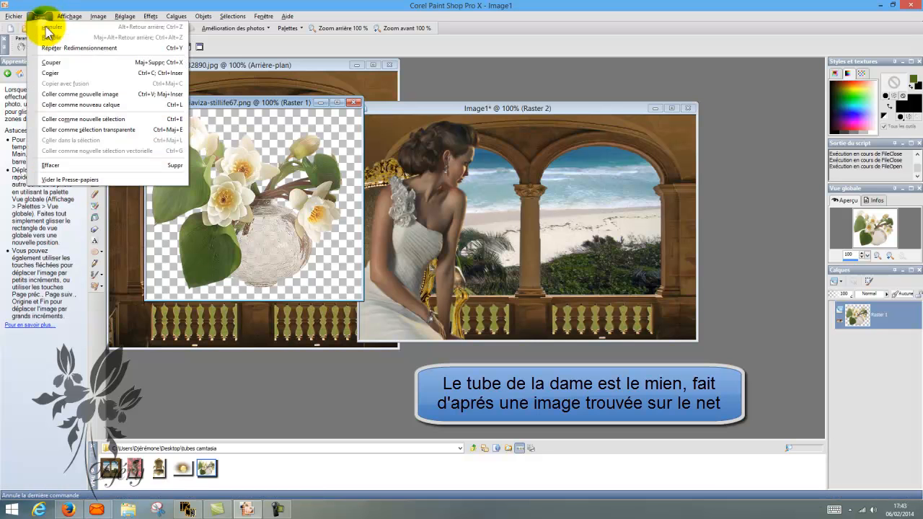
click(75, 74)
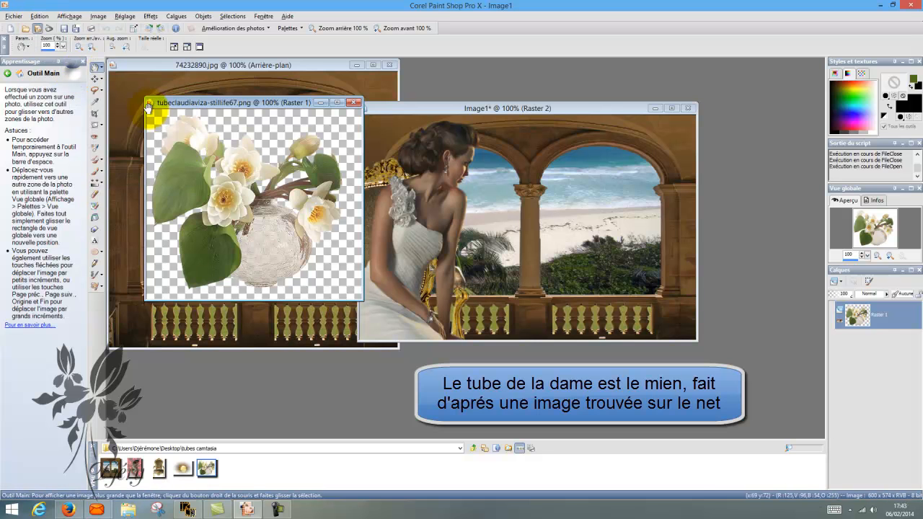
click(427, 113)
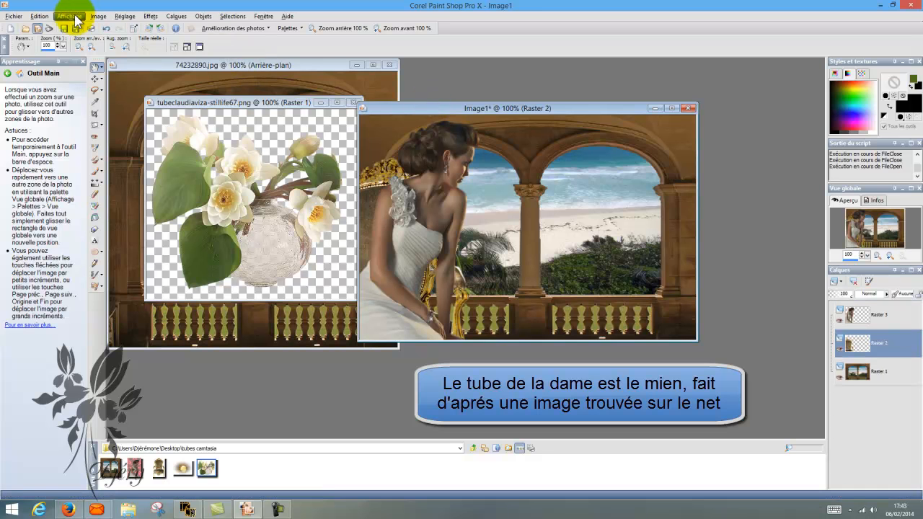
click(40, 16)
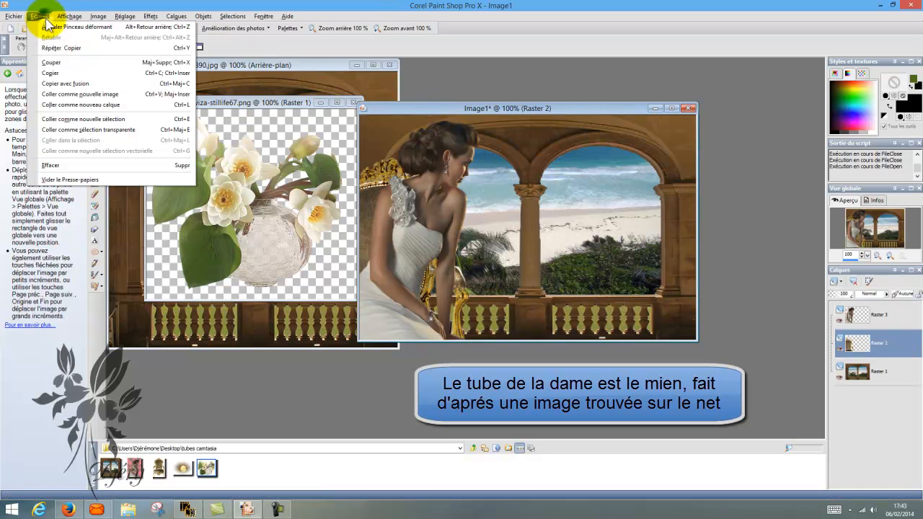
click(111, 105)
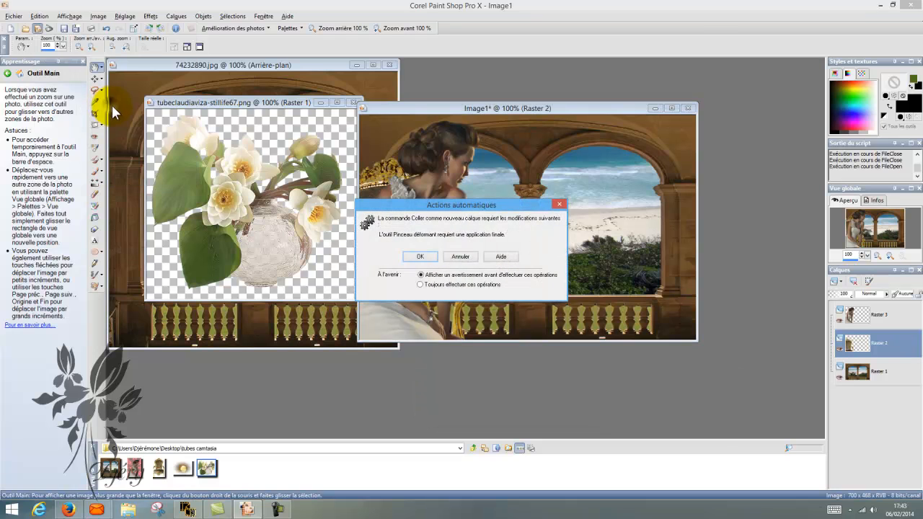
click(415, 257)
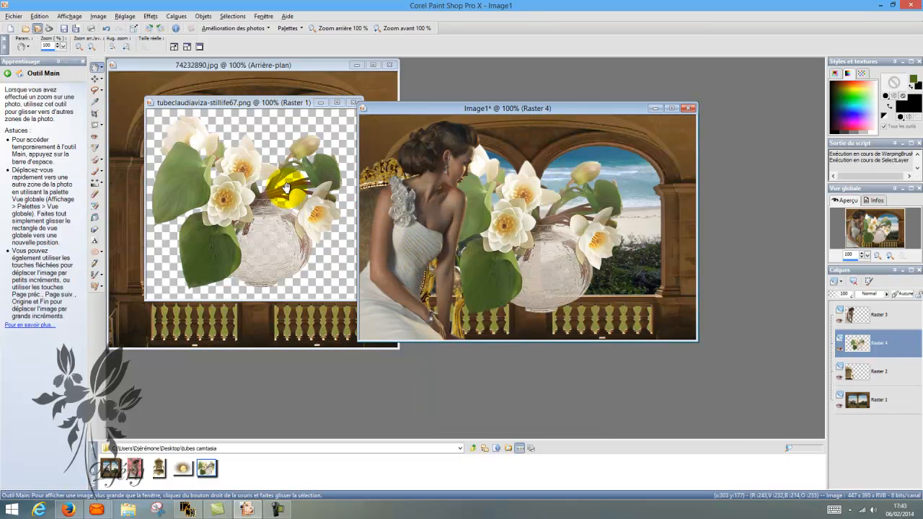
- Shrink only the vase layer, using 85 percent with locked proportions and Optimal resampling, and place it on the balustrade under the right arch
click(101, 17)
click(113, 59)
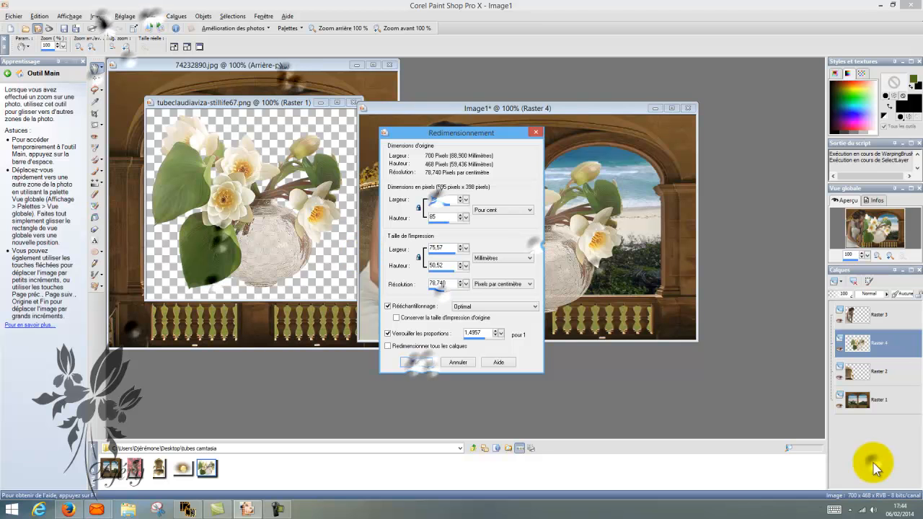
key(Return)
key(m)
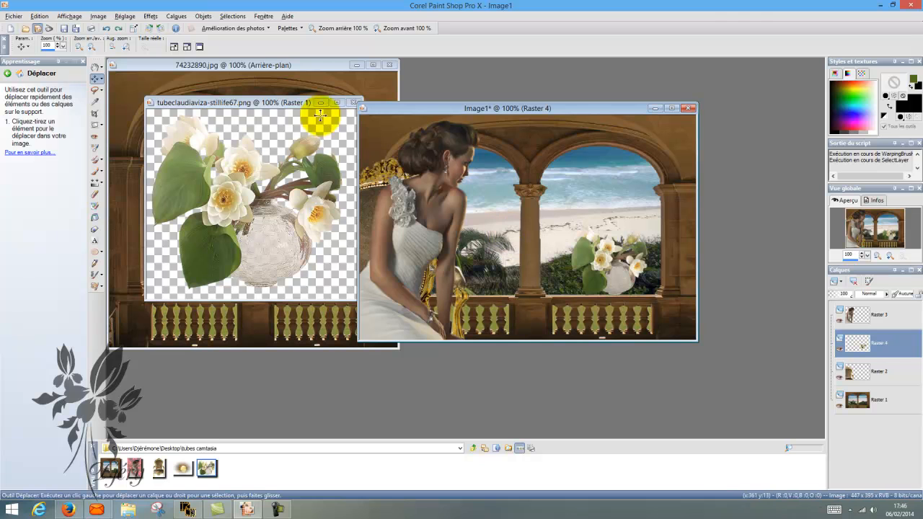
- Apply an Inner Bevel to the vase layer with width 9, smoothness 36, depth 1, ambience 12, shininess 10, angle 315, intensity 50 and elevation 30
click(150, 16)
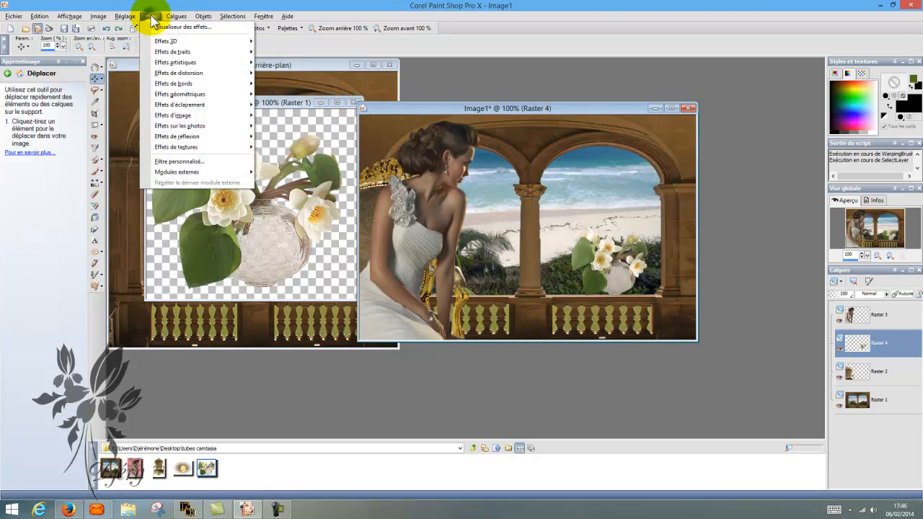
mouse_move(179, 42)
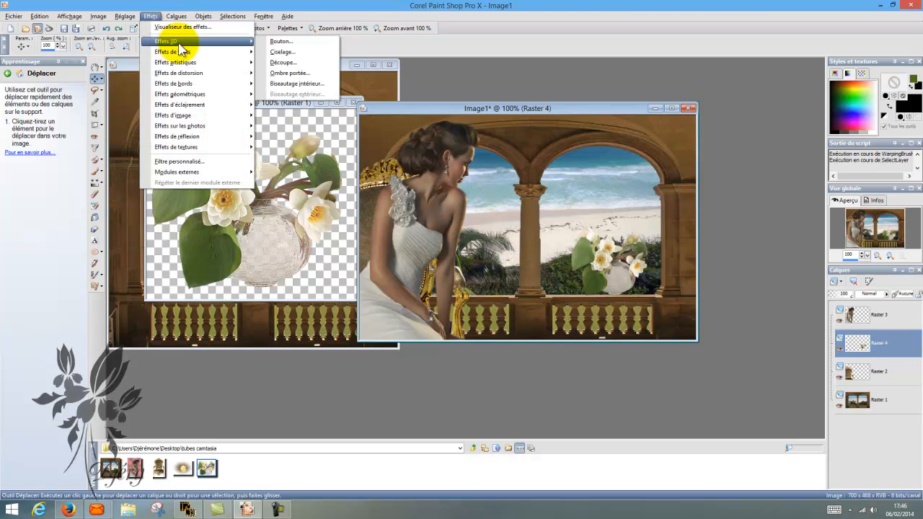
click(307, 84)
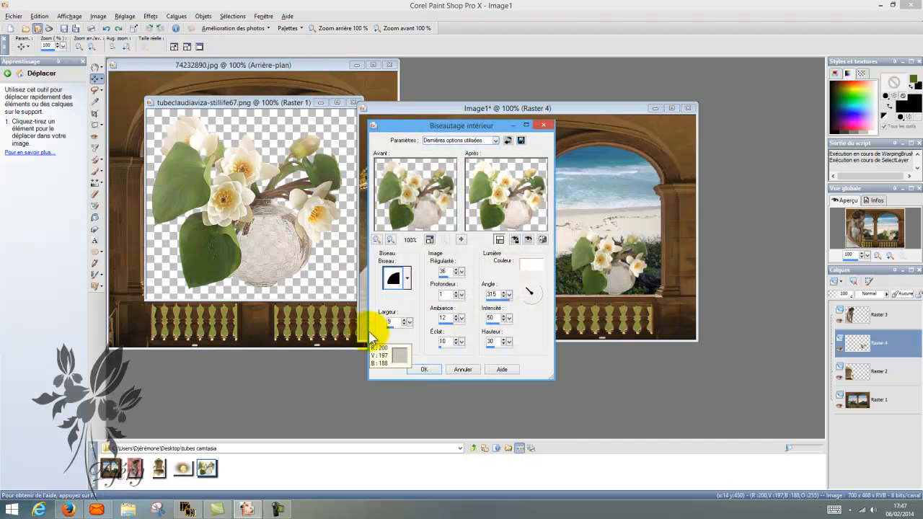
click(425, 368)
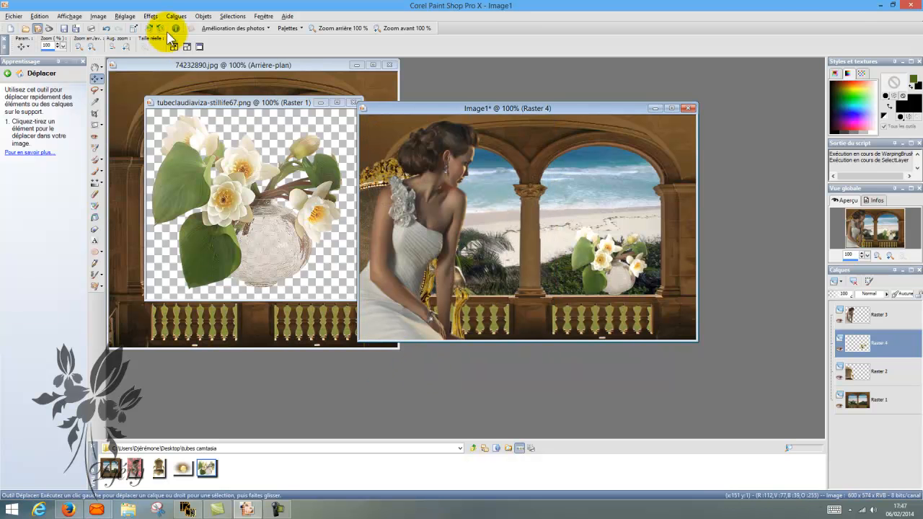
- Apply a black Drop Shadow to the vase layer with horizontal offset 5, opacity 69 and blur 15, not on a new layer
click(152, 17)
mouse_move(173, 41)
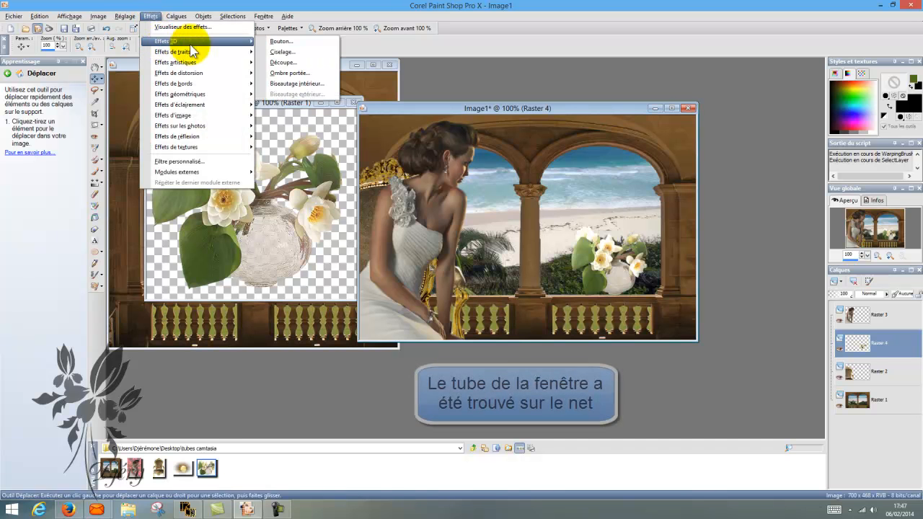
click(274, 72)
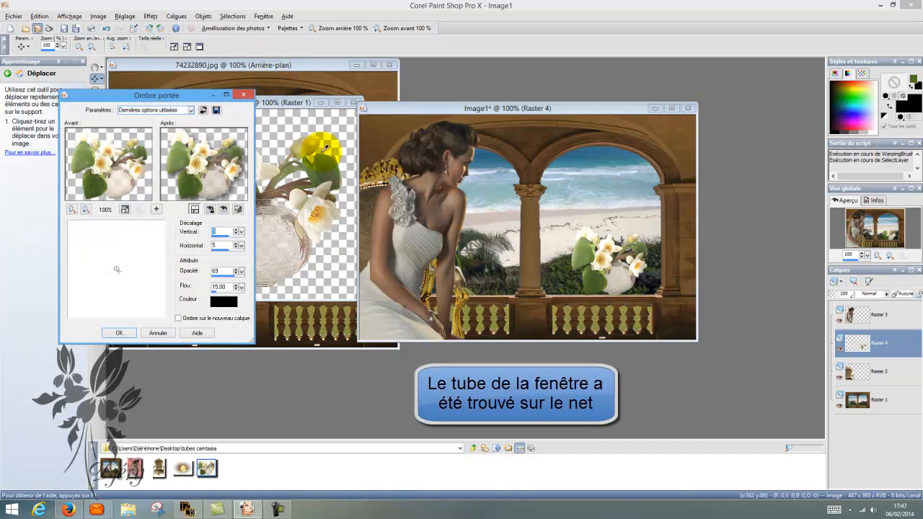
click(120, 334)
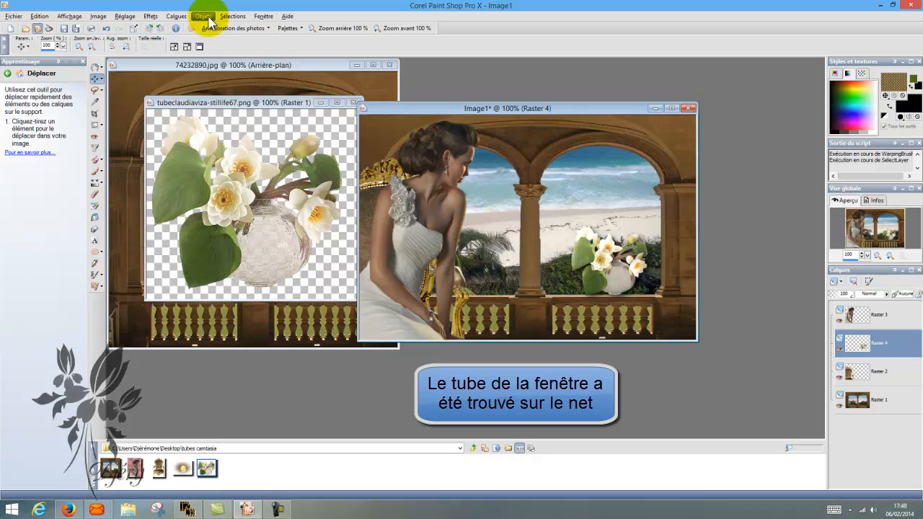
- Add a new raster layer with default settings and move it to the top of the layer stack
click(176, 16)
click(180, 26)
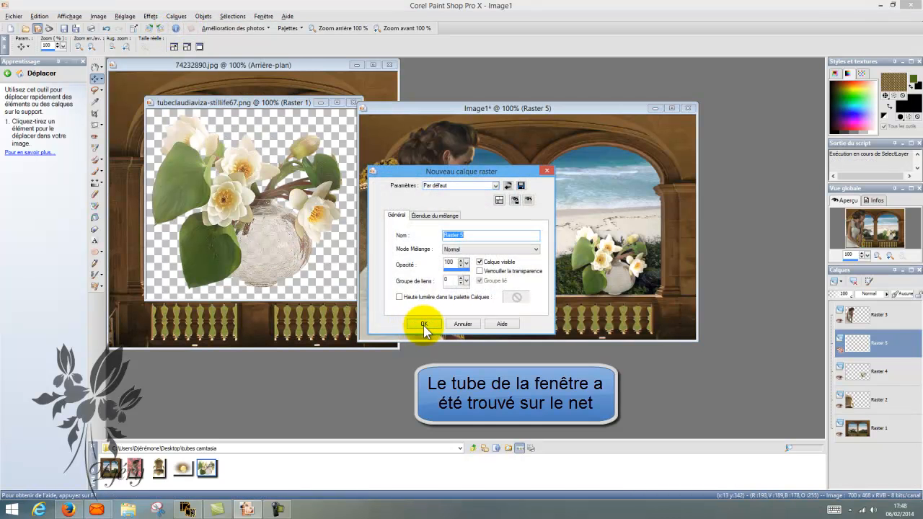
click(424, 325)
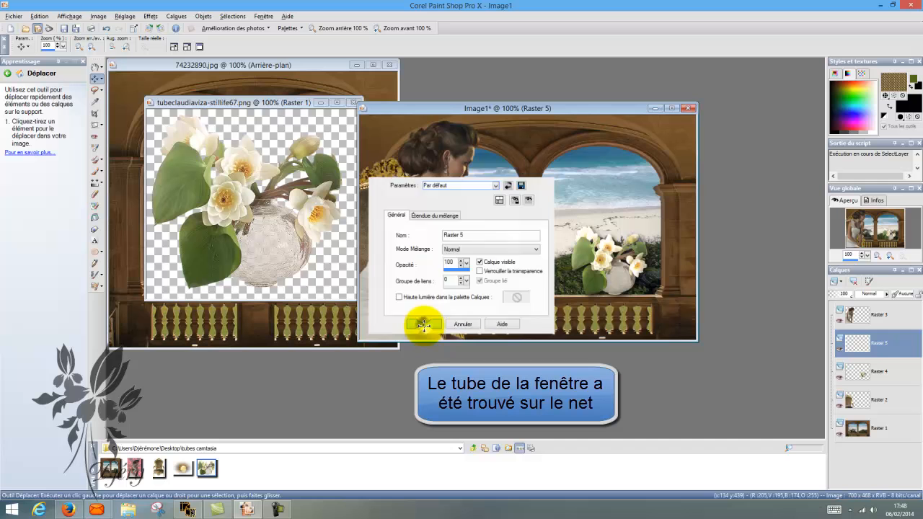
right_click(851, 340)
mouse_move(850, 267)
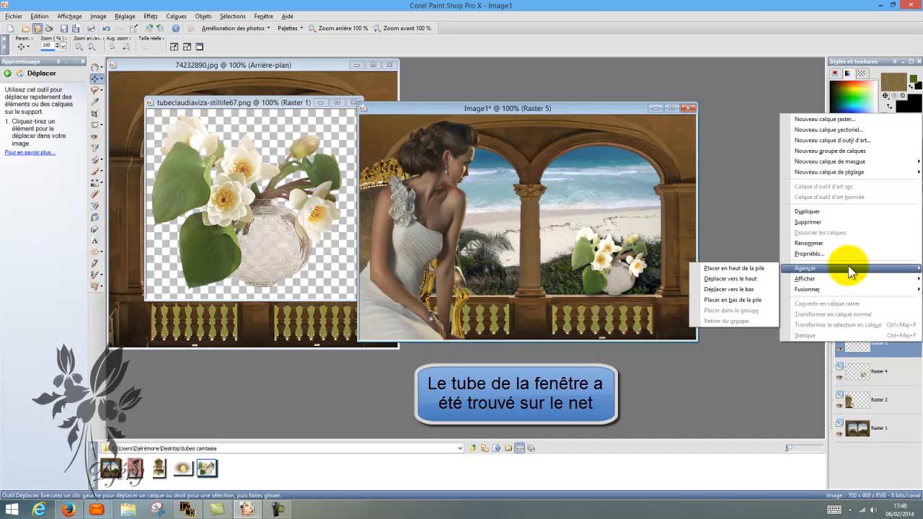
click(764, 268)
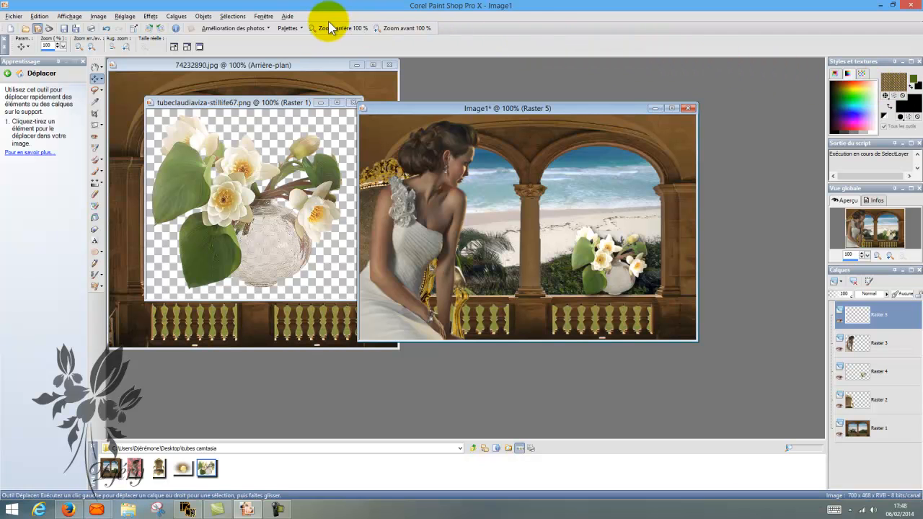
- Flood-fill the empty top layer with the brown-gold foreground pattern and select the whole canvas
click(95, 217)
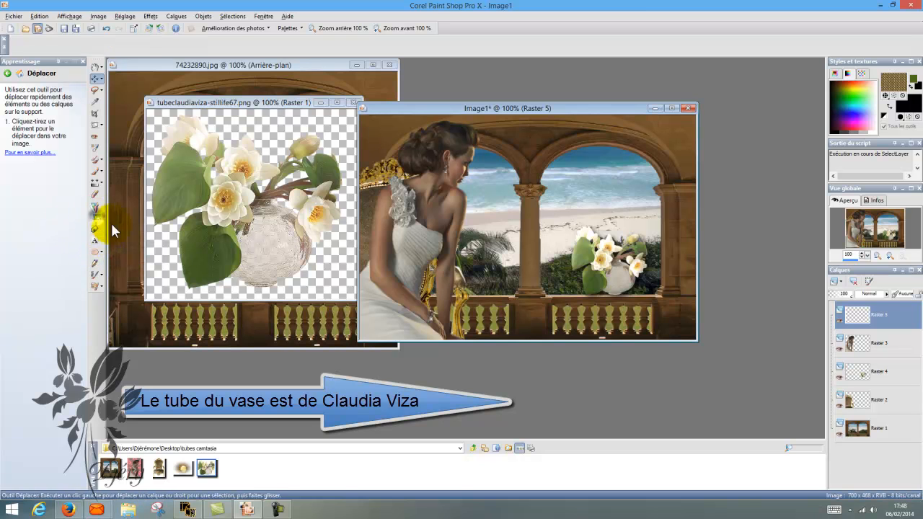
click(501, 223)
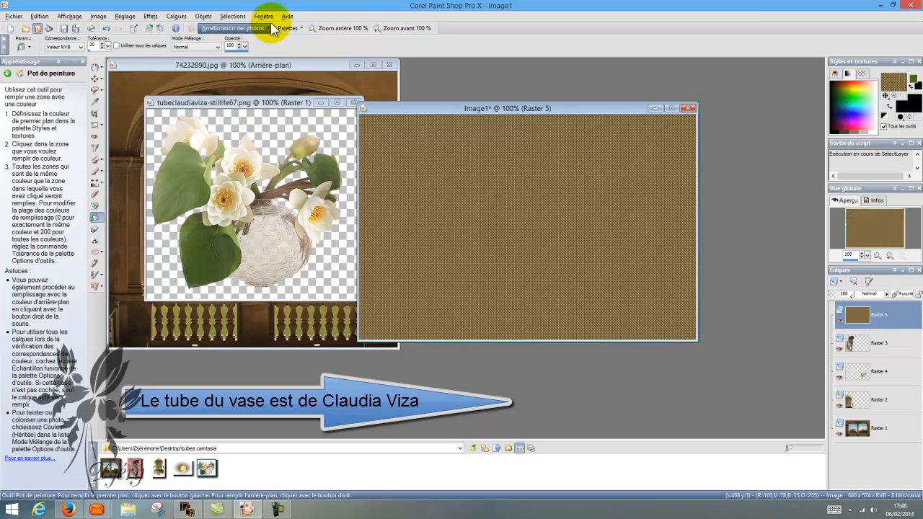
click(238, 17)
click(241, 25)
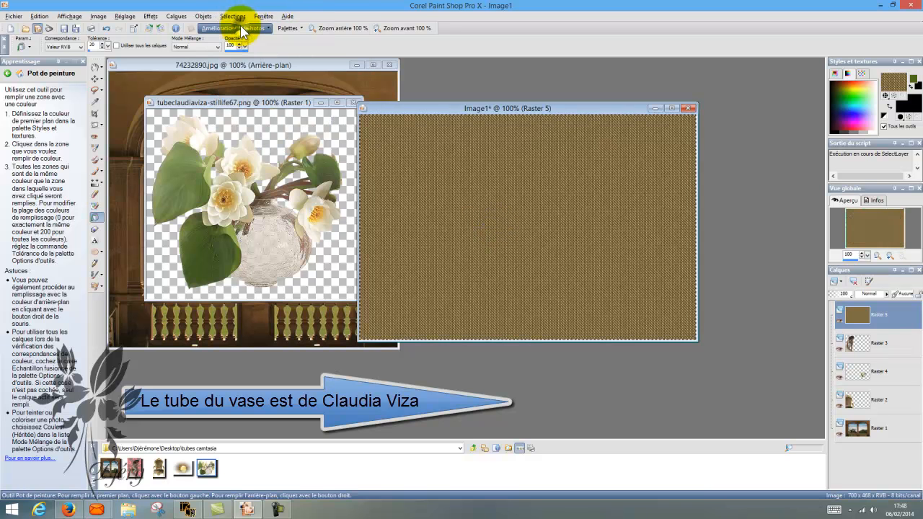
- Contract the selection by 10 pixels and cut out the pattern inside it, leaving a narrow patterned border around the scene
click(240, 18)
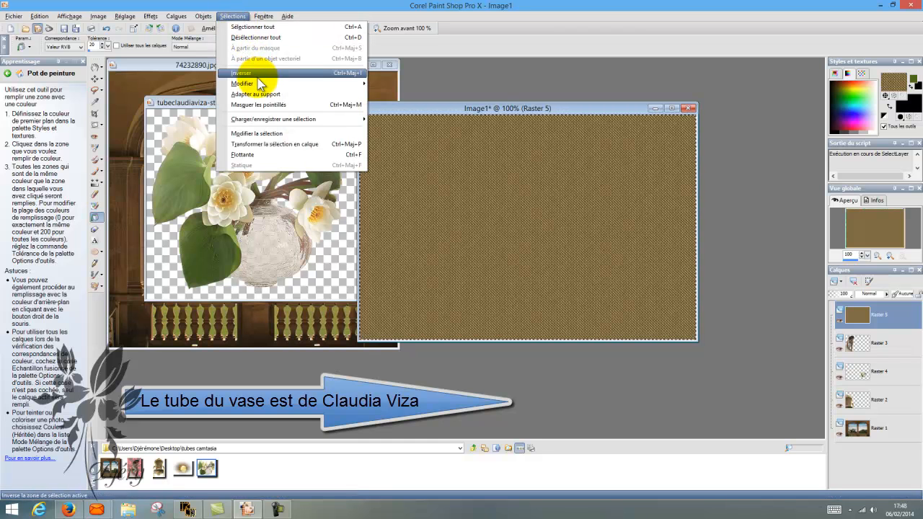
mouse_move(259, 85)
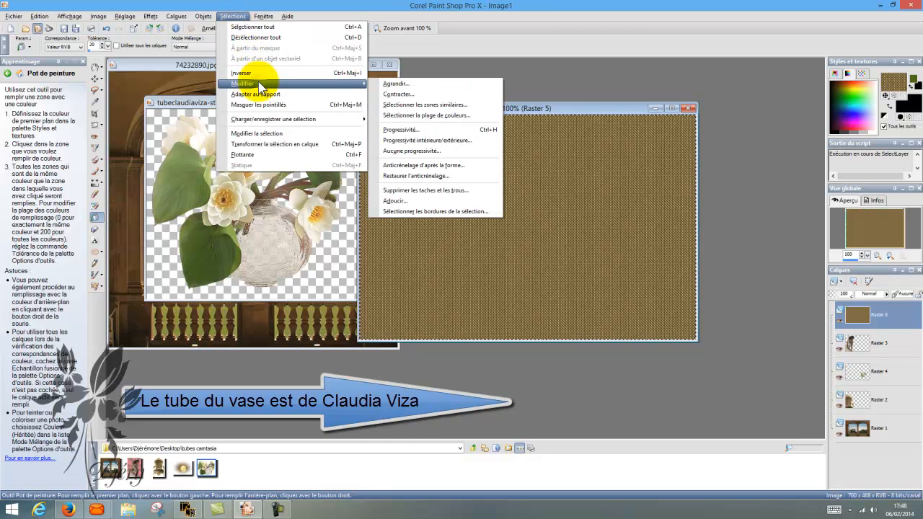
click(413, 94)
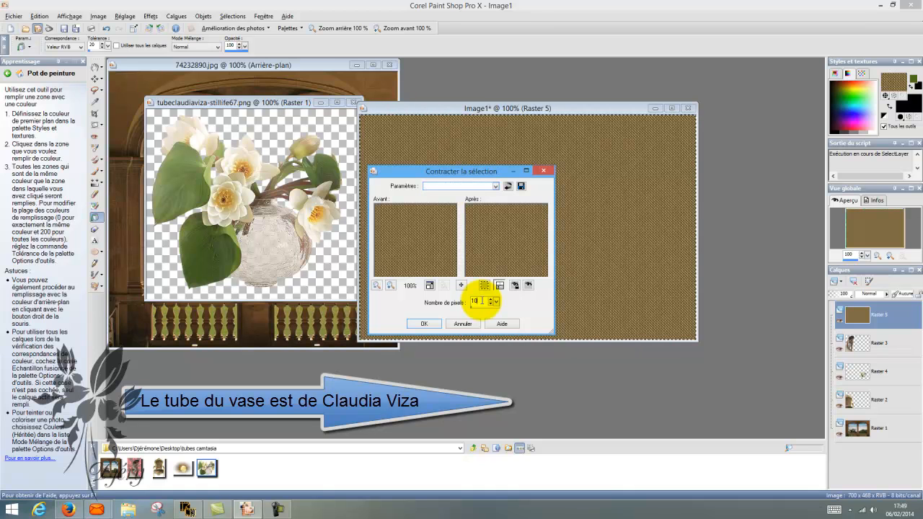
click(425, 323)
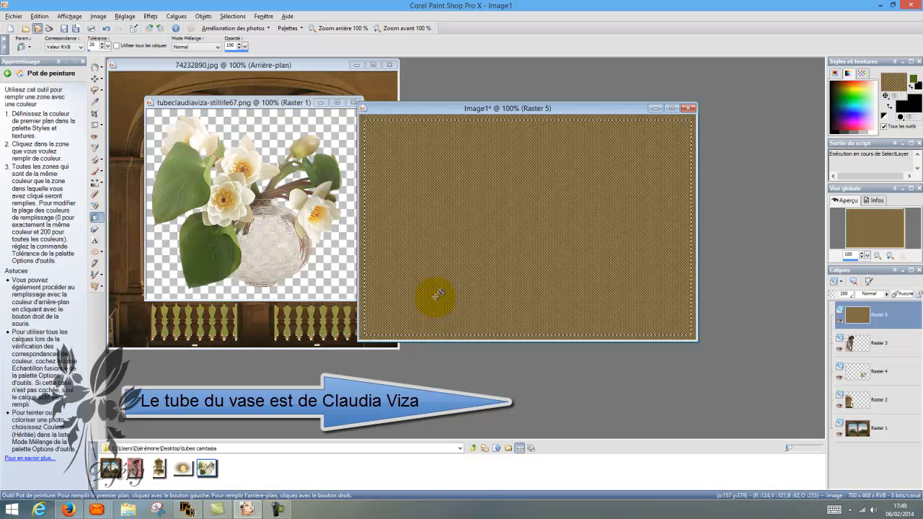
key(ctrl+x)
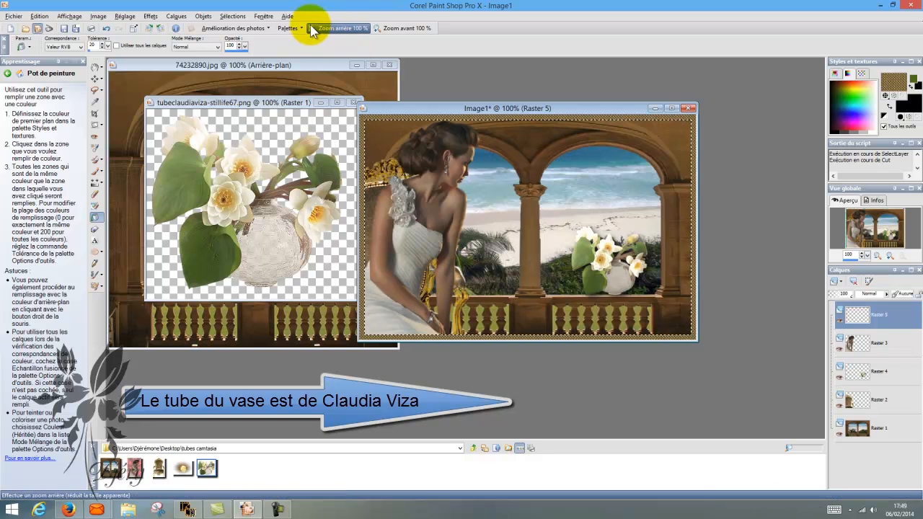
- Invert the selection to the patterned border, apply an Inner Bevel with depth 2 to it, and clear the selection
click(246, 20)
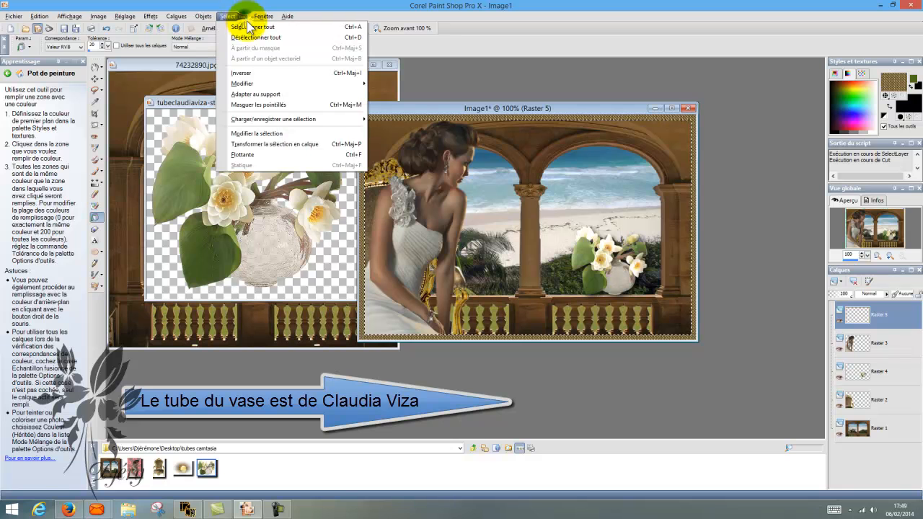
click(275, 73)
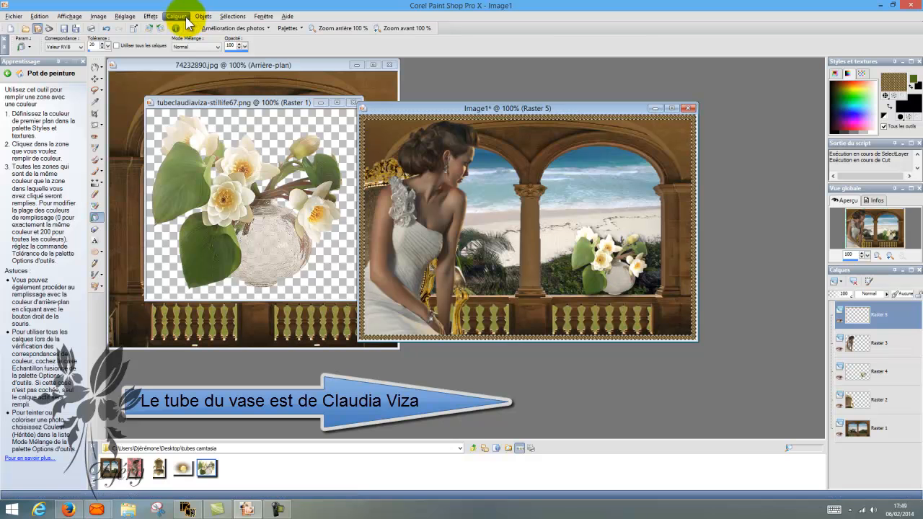
click(147, 17)
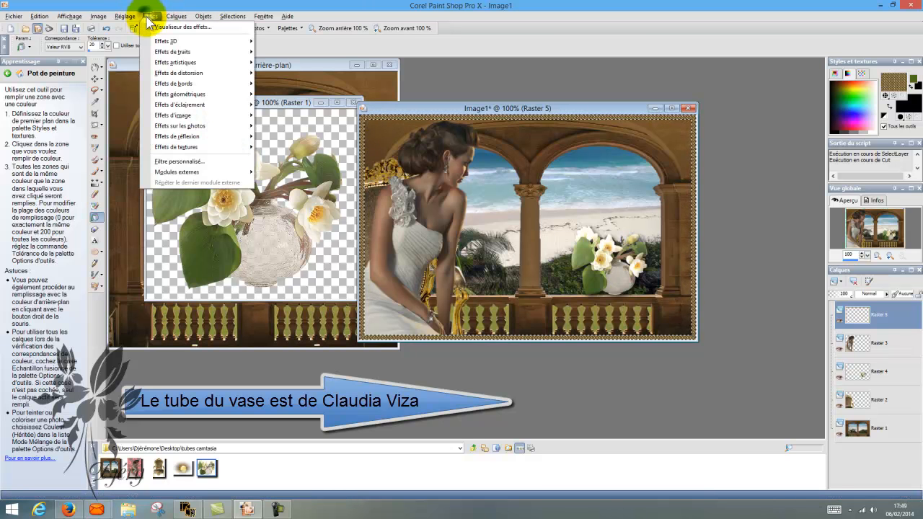
mouse_move(186, 41)
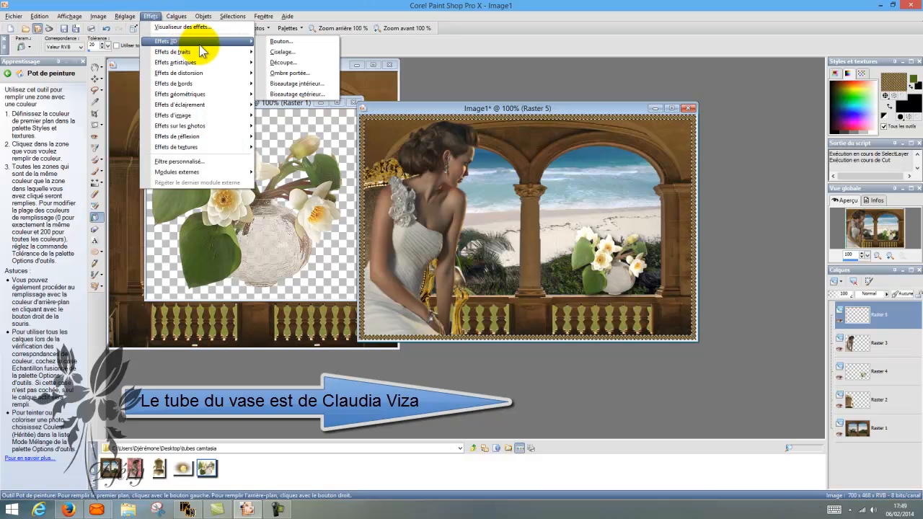
click(307, 85)
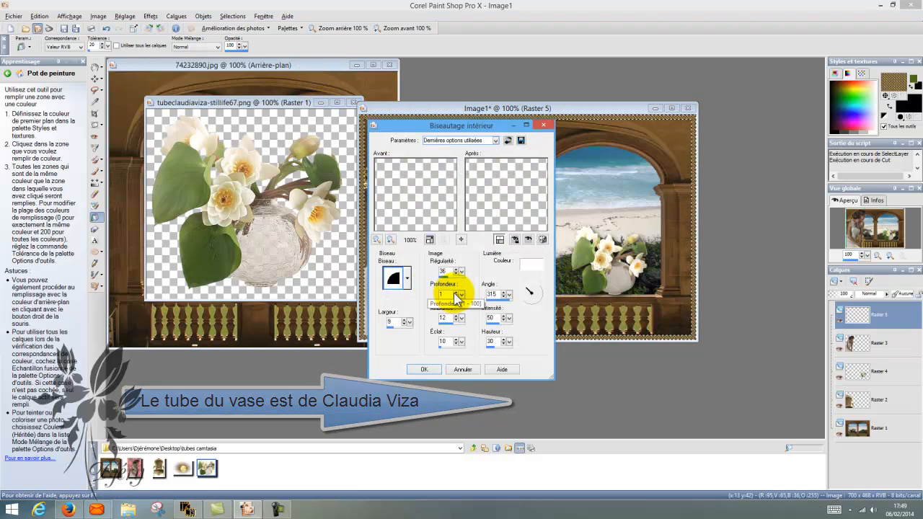
click(456, 291)
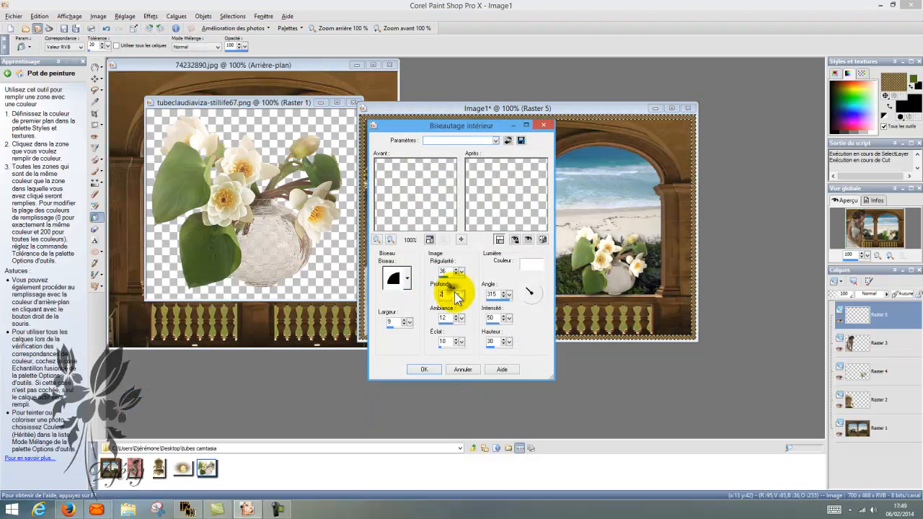
click(434, 368)
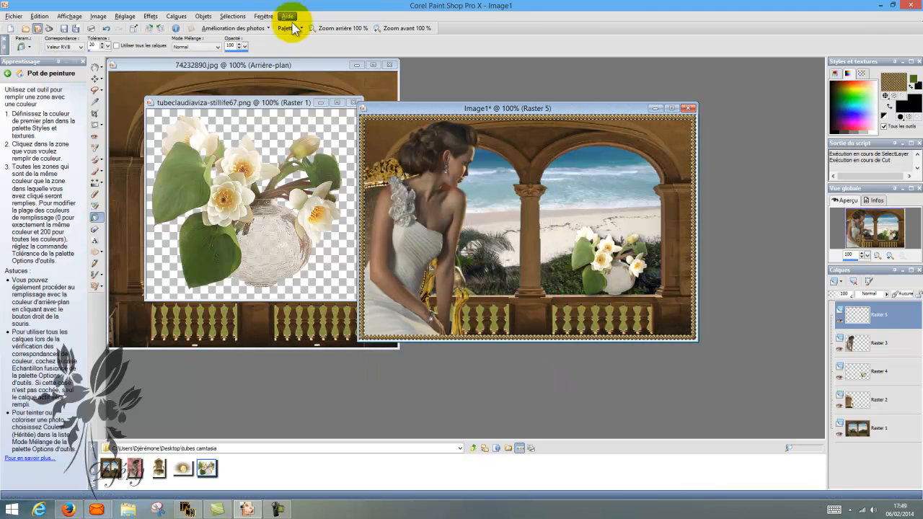
click(237, 15)
click(247, 36)
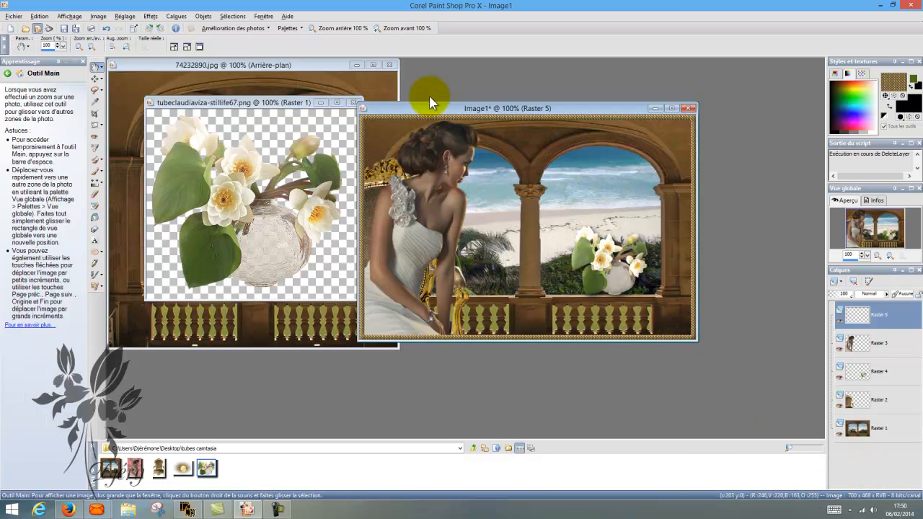
click(96, 92)
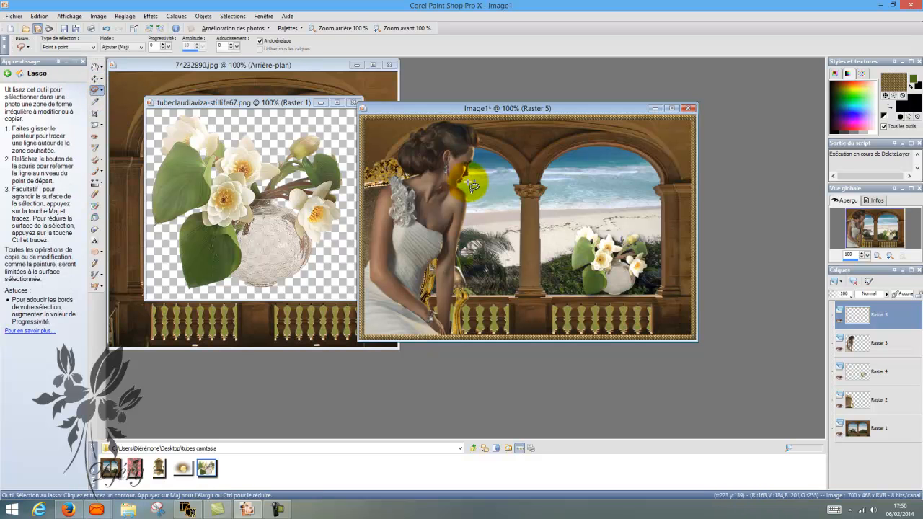
drag(489, 180, 474, 187)
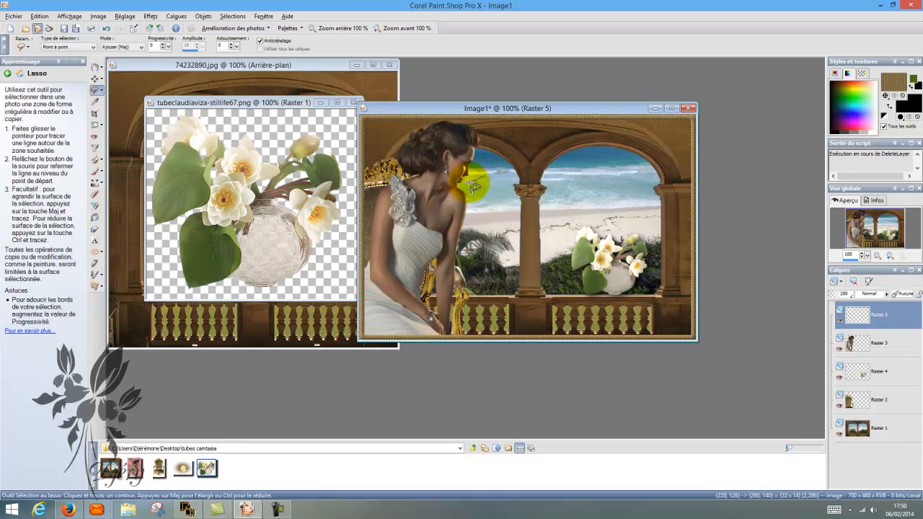
click(472, 178)
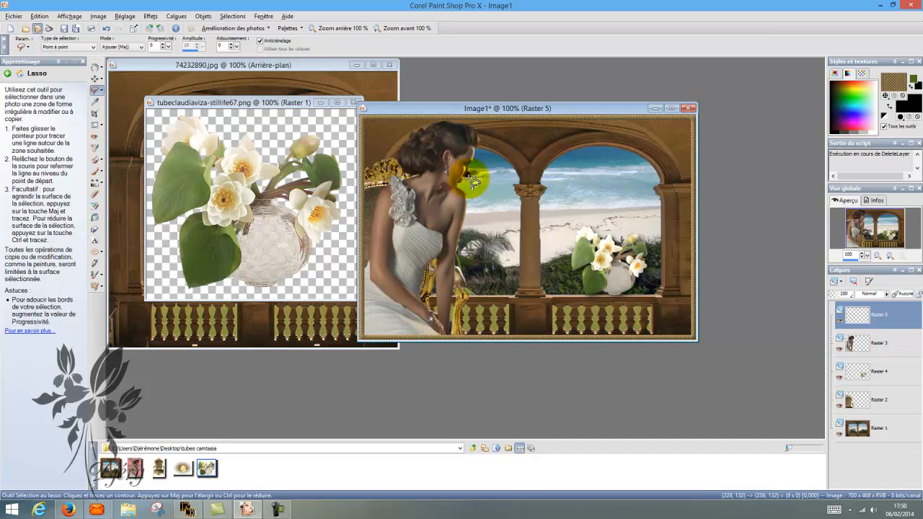
click(470, 186)
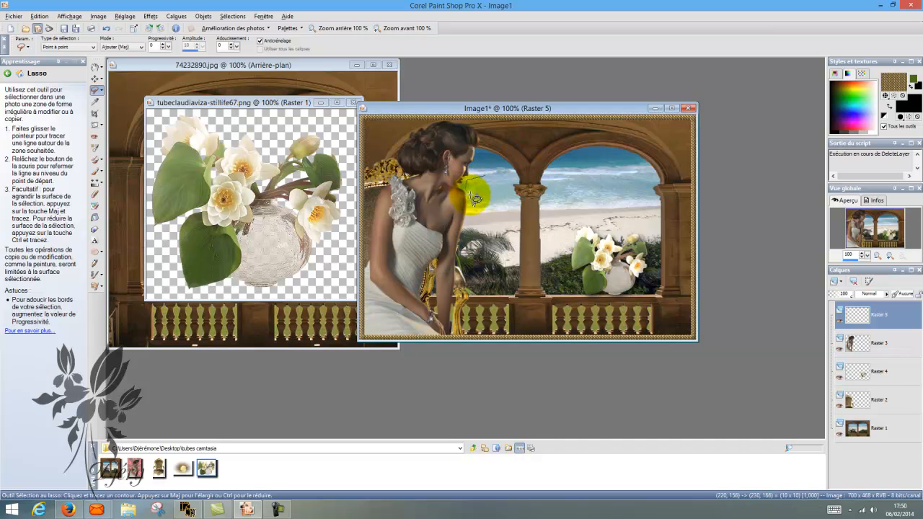
click(486, 198)
click(499, 180)
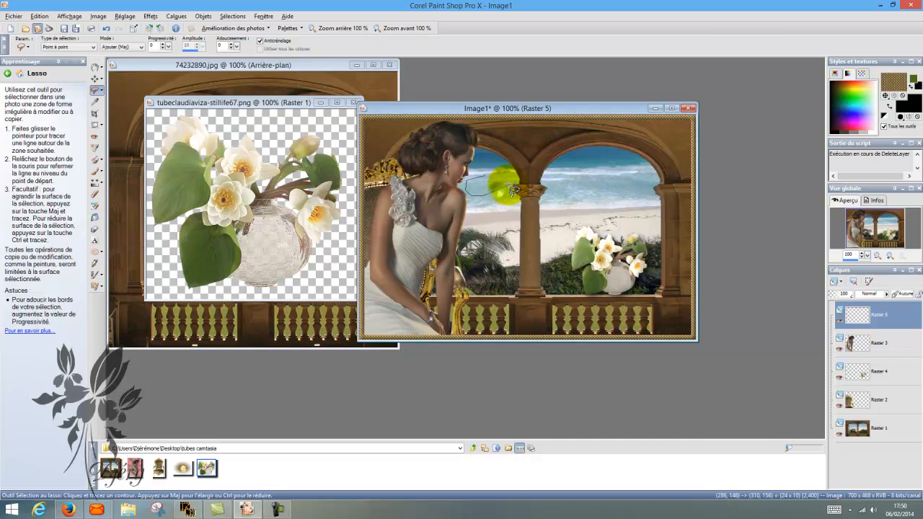
double_click(492, 180)
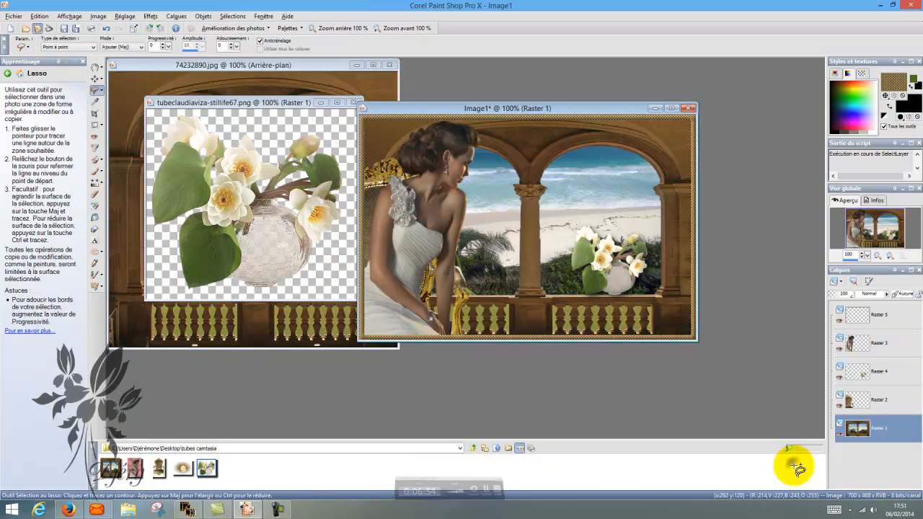
- Merge all layers above Raster 1 into one by hiding Raster 1 during a merge of the visible layers, and show Raster 1 again
click(838, 433)
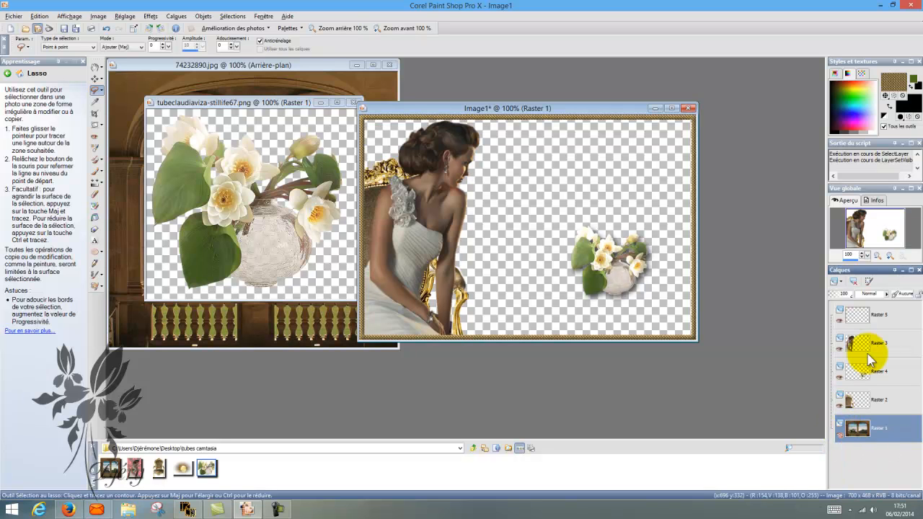
click(893, 321)
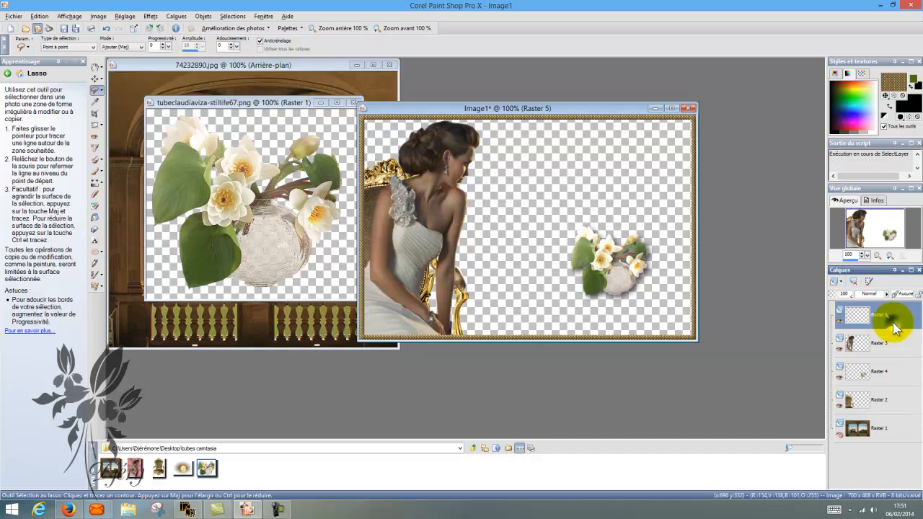
click(176, 16)
mouse_move(218, 163)
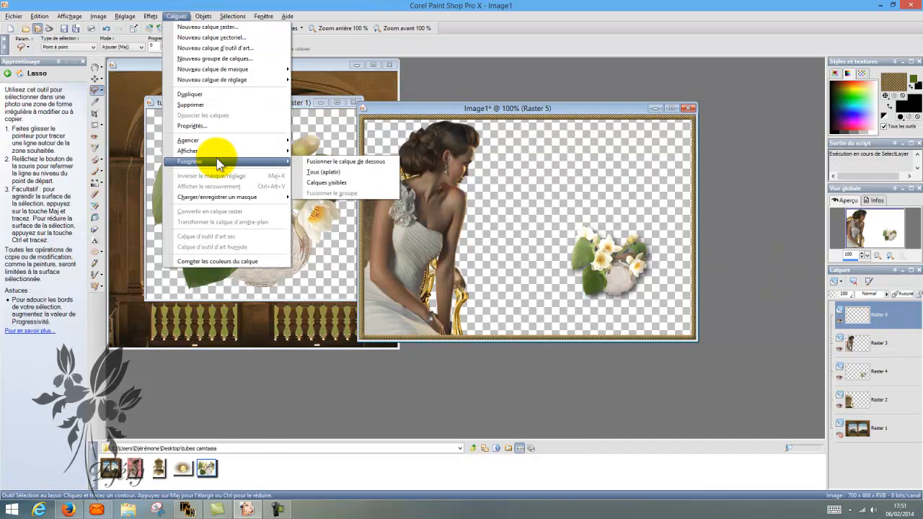
click(339, 181)
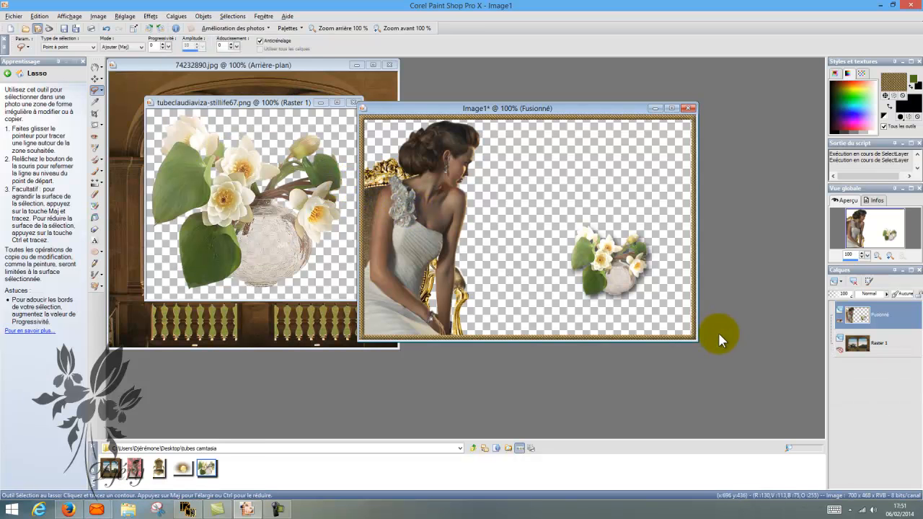
click(840, 341)
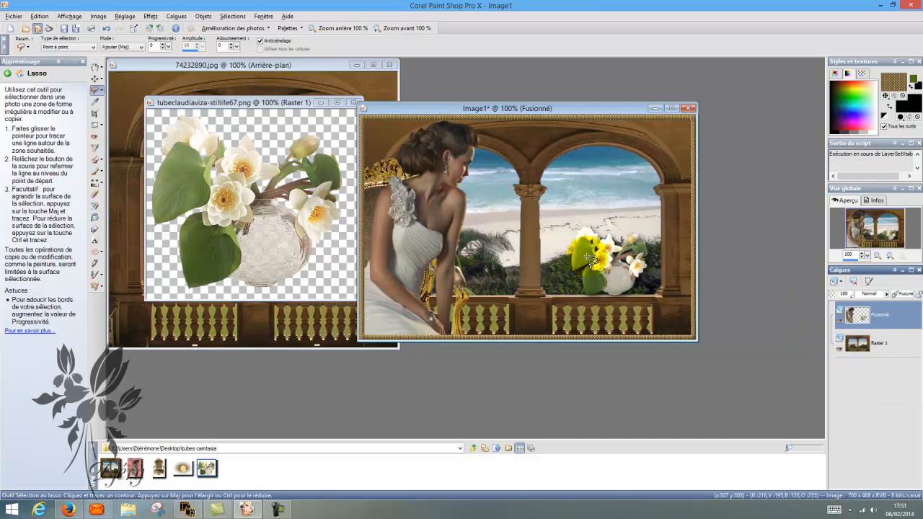
click(177, 16)
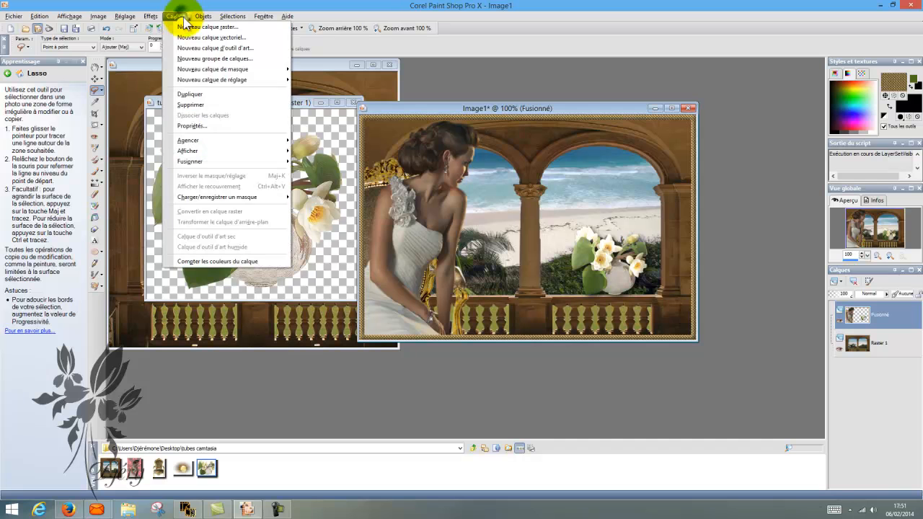
click(227, 96)
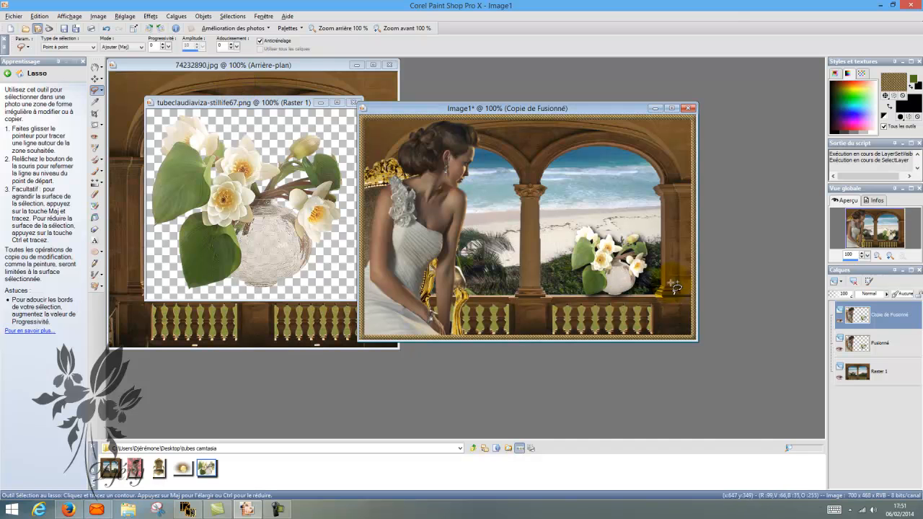
click(106, 28)
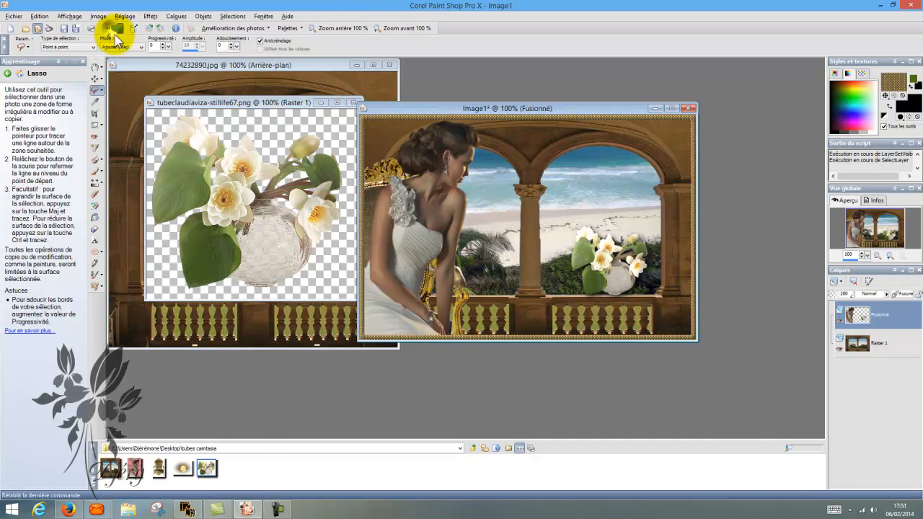
- Duplicate the Raster 1 background layer twice
click(879, 341)
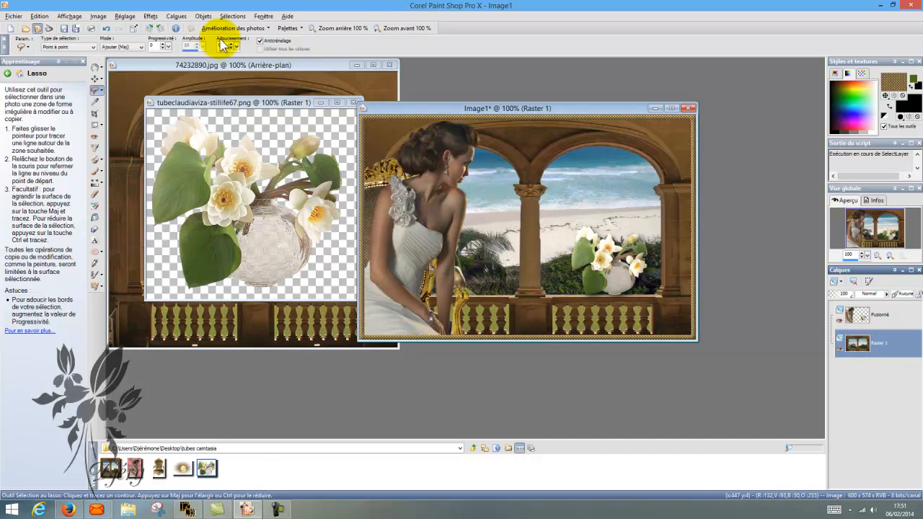
click(176, 16)
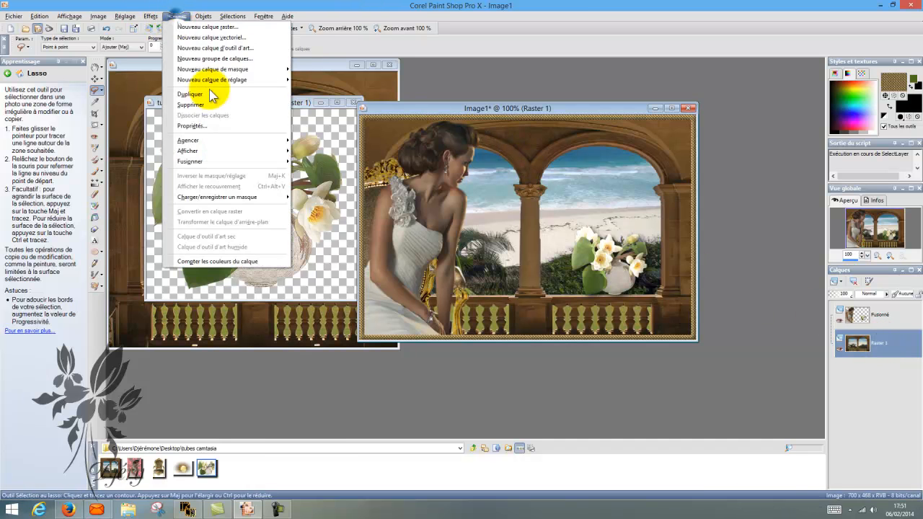
click(206, 93)
click(176, 16)
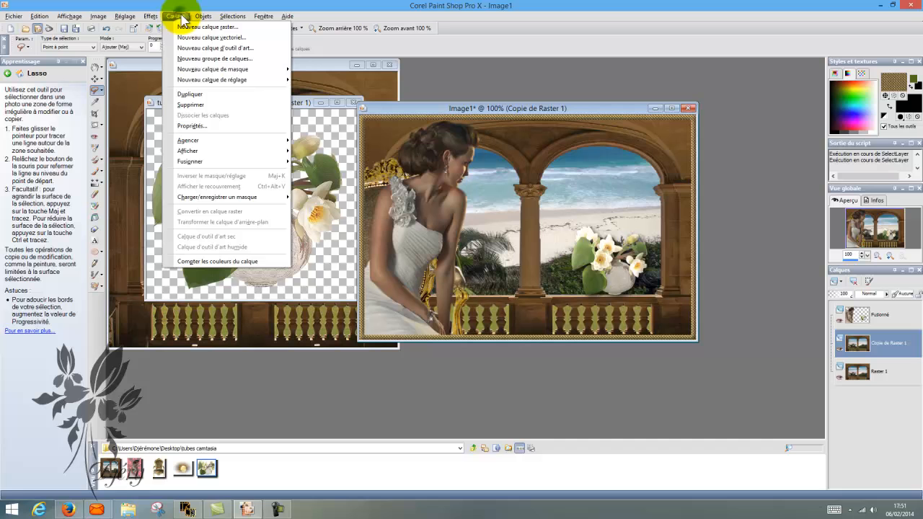
click(195, 92)
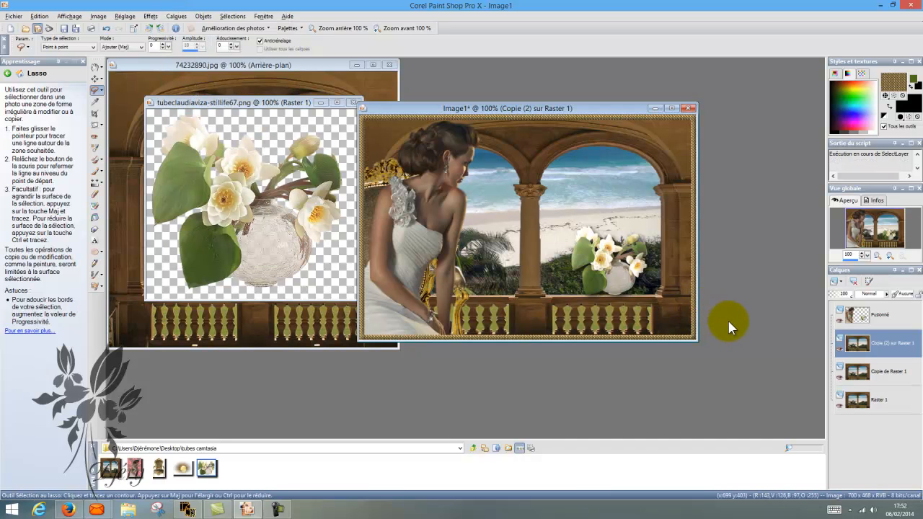
- Make the original Raster 1 layer active and hide both of its copies
click(881, 398)
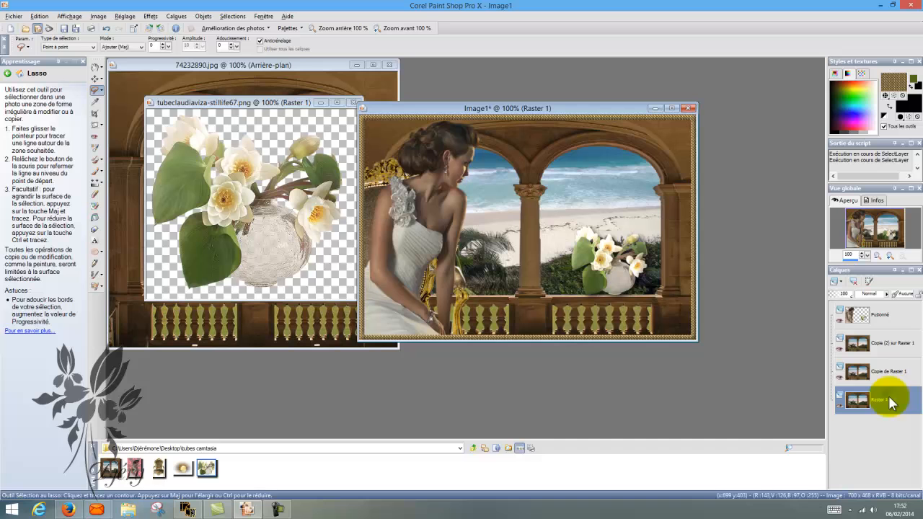
click(839, 376)
click(838, 348)
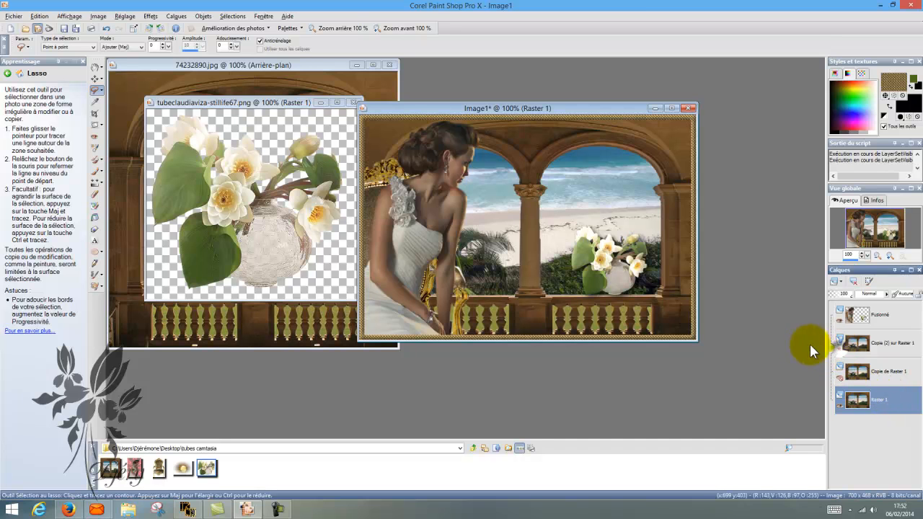
- Set the Warp Brush size to 66 and push the sea in both arches of the Raster 1 layer
click(101, 274)
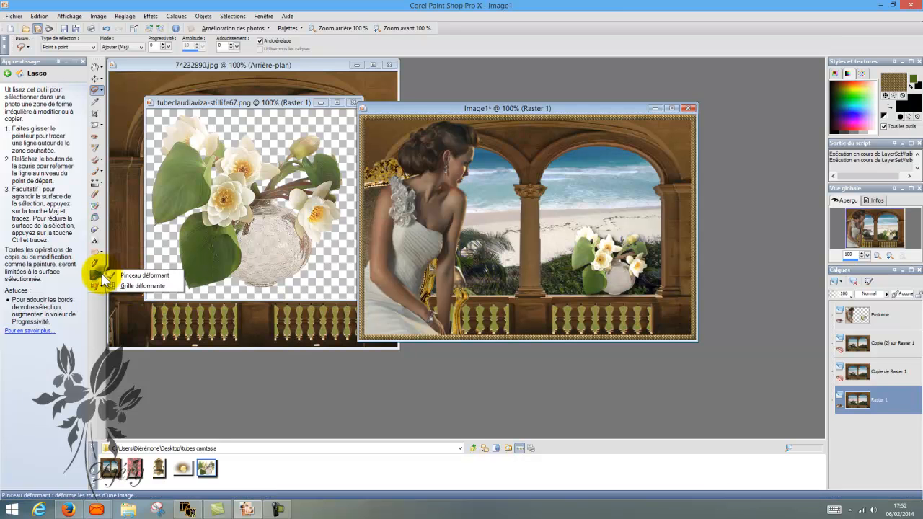
click(148, 275)
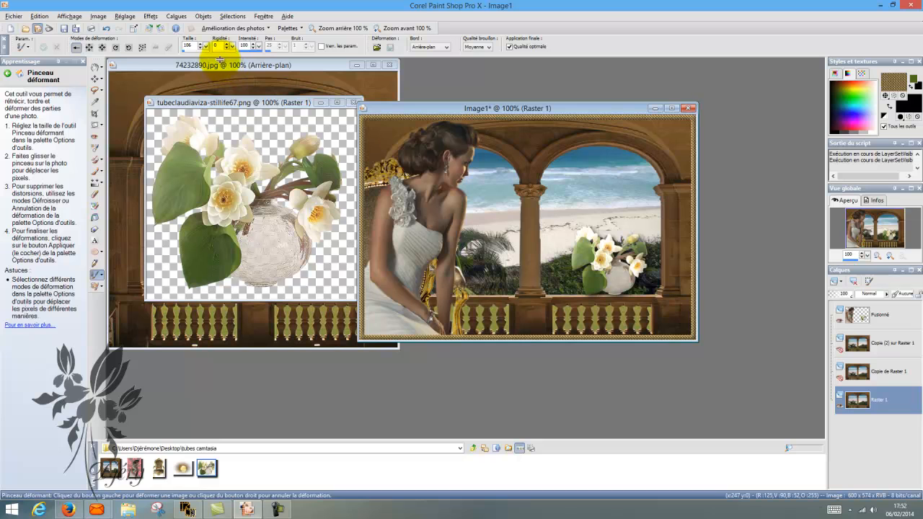
click(202, 44)
click(201, 44)
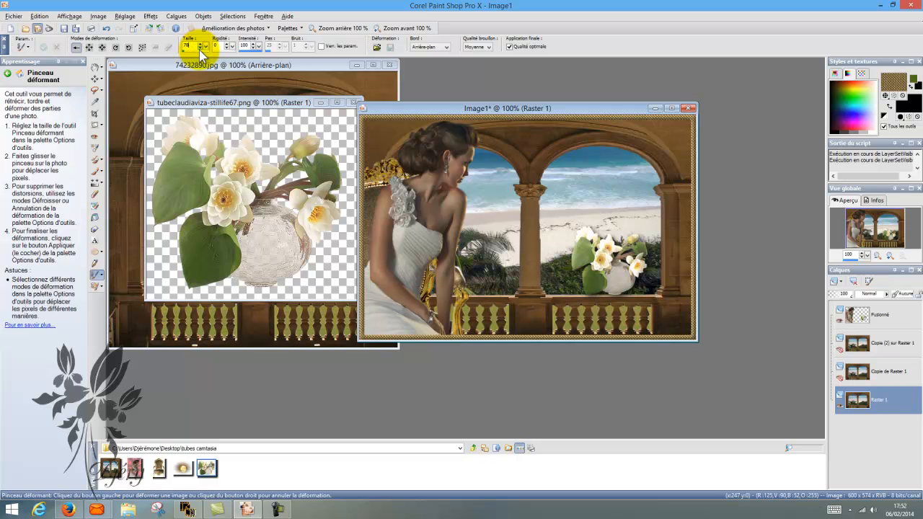
click(200, 48)
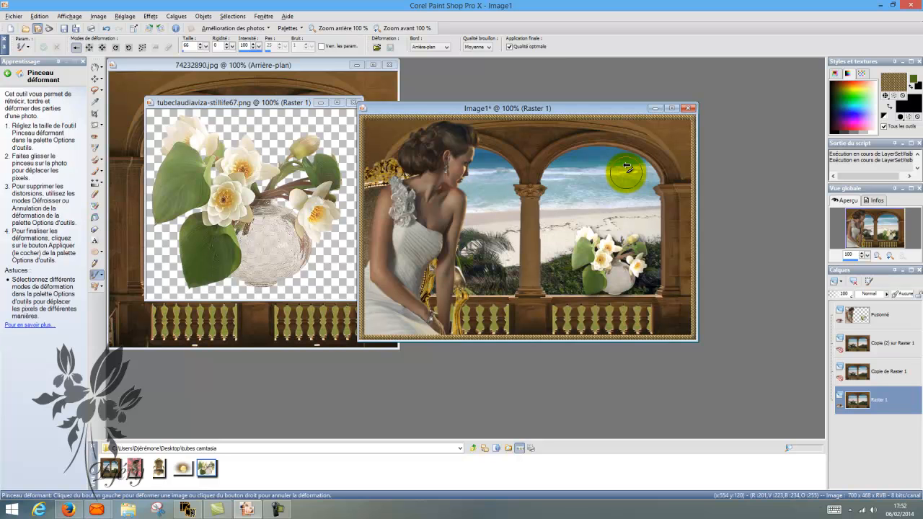
drag(627, 167, 493, 167)
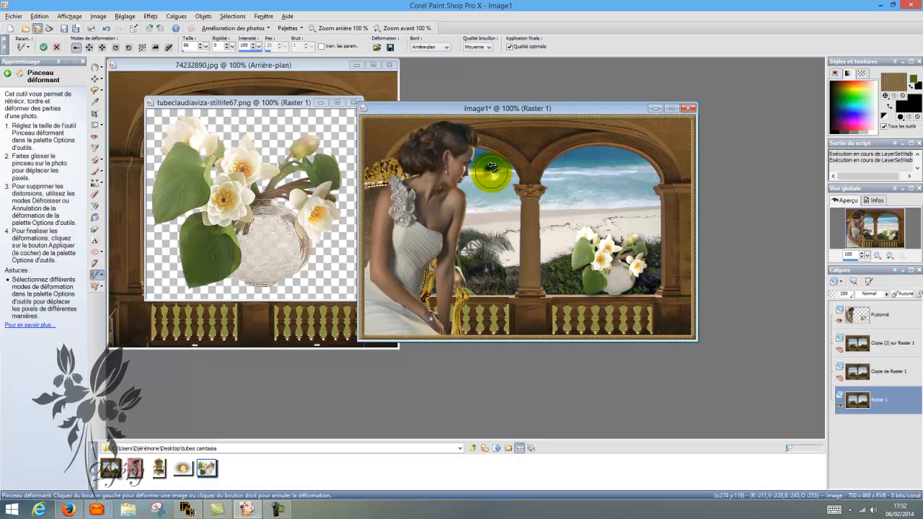
mouse_move(491, 168)
mouse_down()
mouse_move(481, 164)
mouse_move(507, 176)
mouse_move(487, 195)
mouse_move(518, 208)
mouse_move(574, 208)
mouse_move(580, 191)
mouse_move(686, 268)
mouse_up()
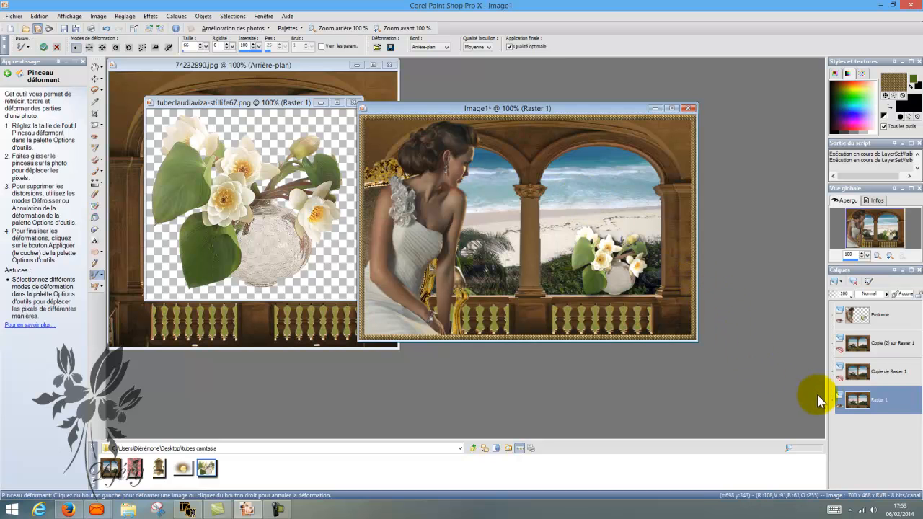
- Hide the Raster 1 layer and show its first copy, Copie de Raster 1
click(839, 395)
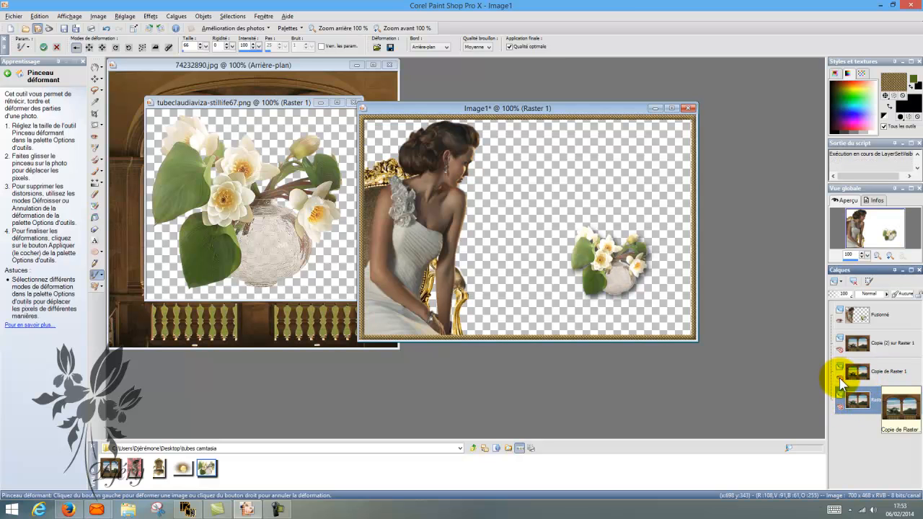
click(839, 378)
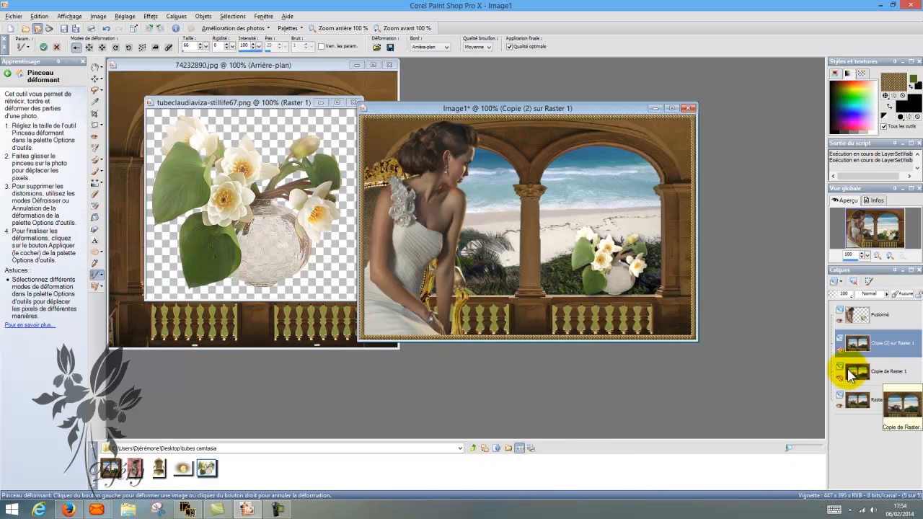
- Make the Raster 1 layer active again, accepting the final application of the pending Warp Brush changes
click(879, 403)
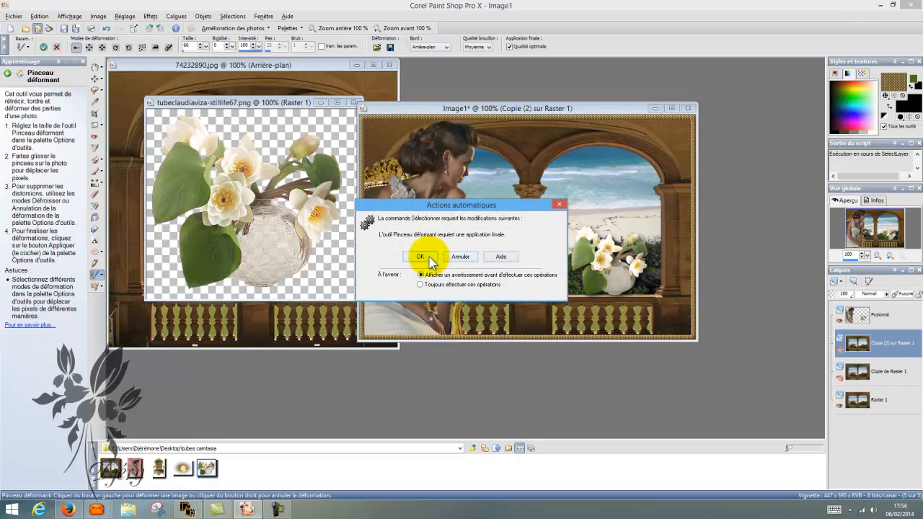
click(425, 257)
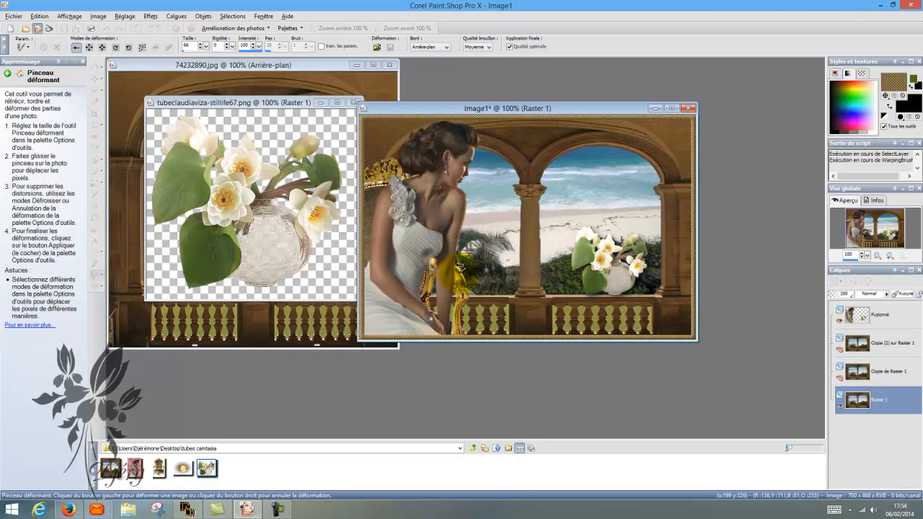
click(882, 402)
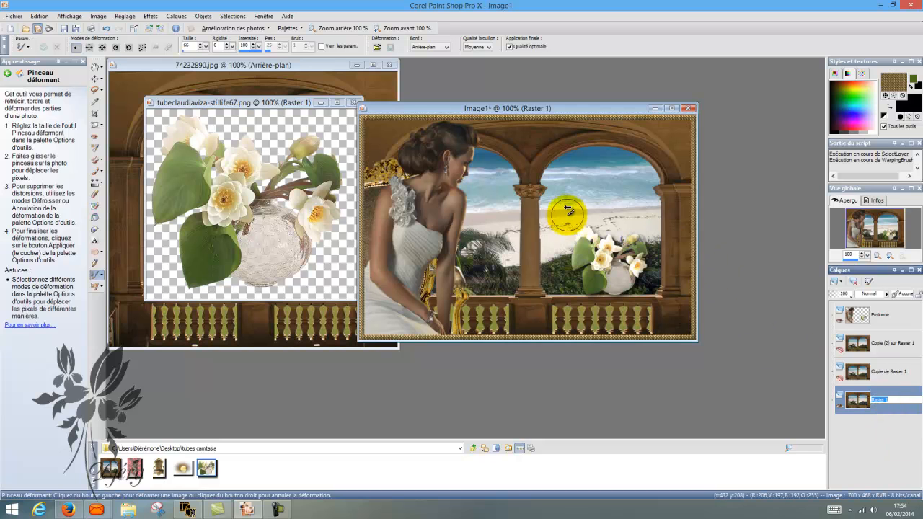
- Try outlining a patch of sea in the left arch with the point-to-point lasso, and undo that selection
click(95, 91)
click(506, 173)
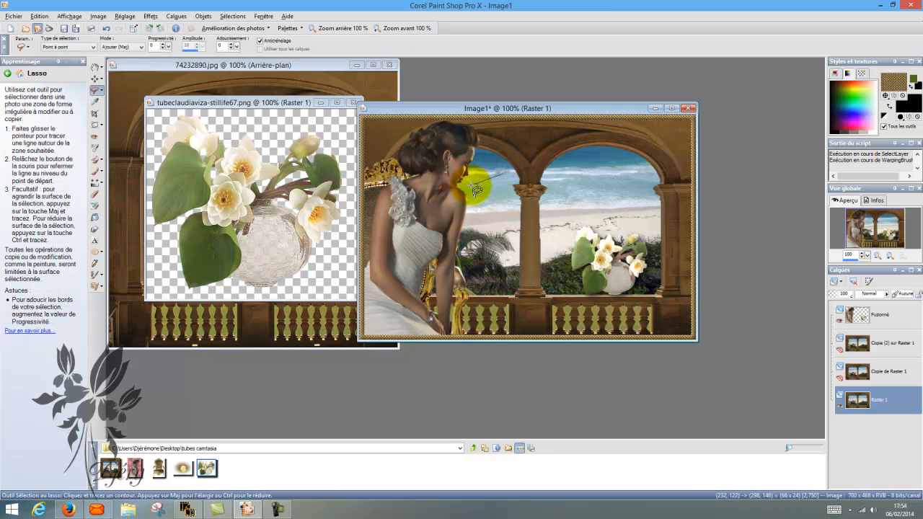
click(475, 191)
click(470, 177)
click(505, 176)
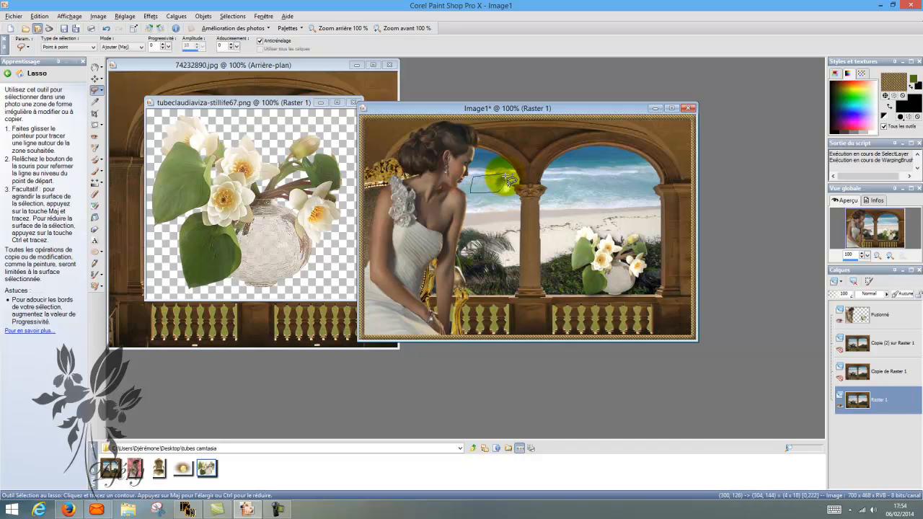
double_click(503, 176)
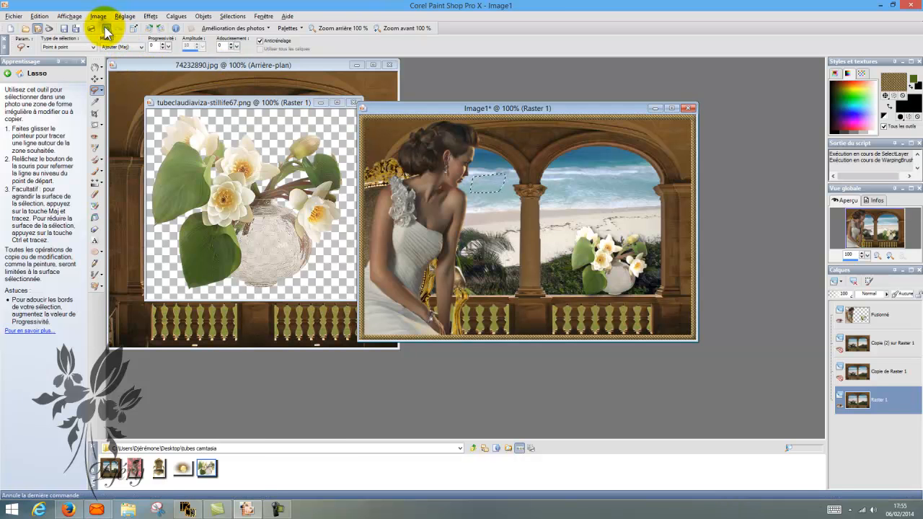
click(106, 30)
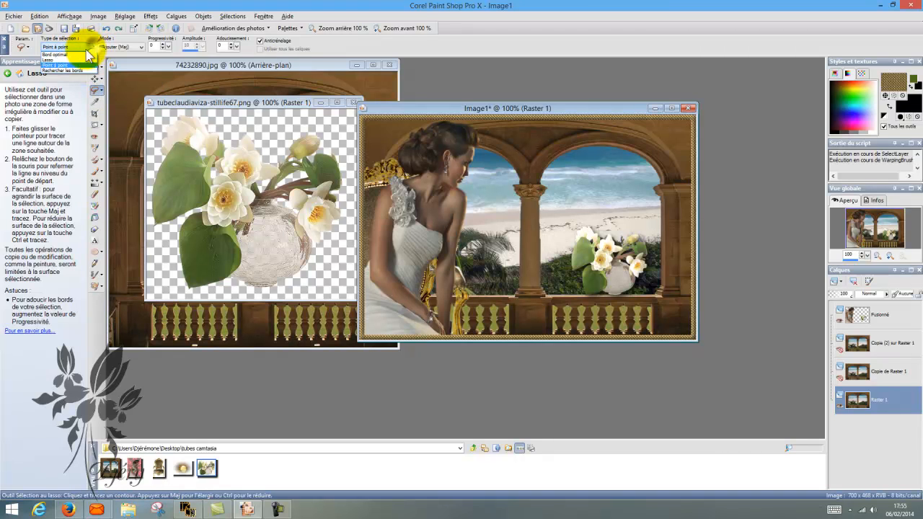
- Change the selection type to Lasso and outline several freehand patches of sea in both arches, adding them together
click(75, 62)
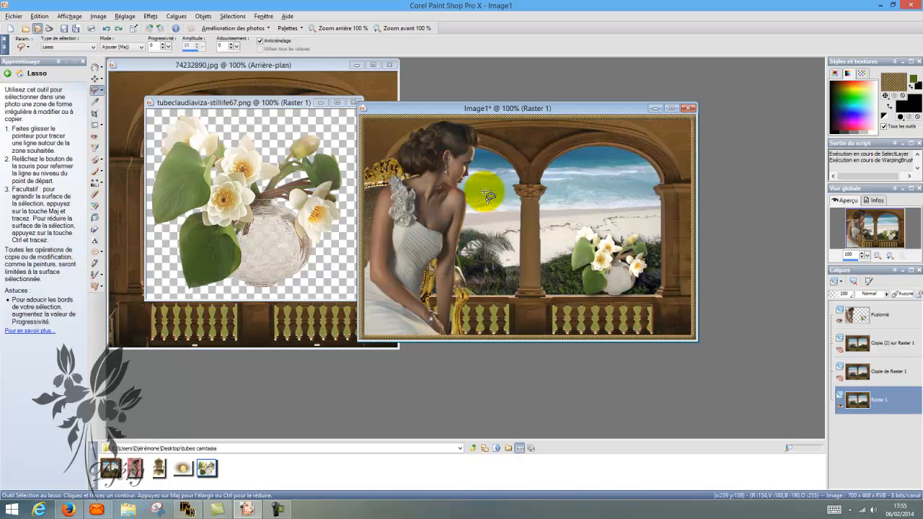
mouse_move(470, 182)
mouse_down()
mouse_move(480, 196)
mouse_move(504, 182)
mouse_move(500, 173)
mouse_move(510, 197)
mouse_move(490, 202)
mouse_move(513, 202)
mouse_up()
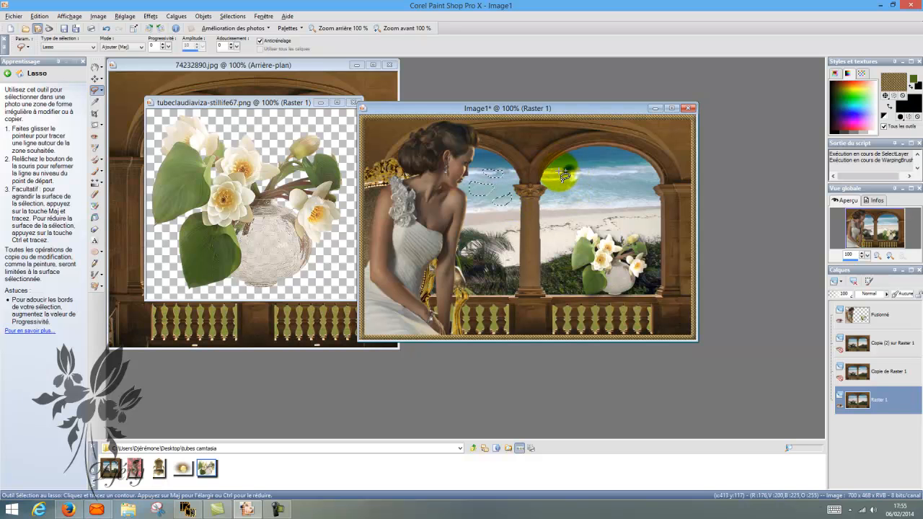
mouse_move(554, 176)
mouse_down()
mouse_move(565, 185)
mouse_move(585, 182)
mouse_move(577, 174)
mouse_move(638, 176)
mouse_up()
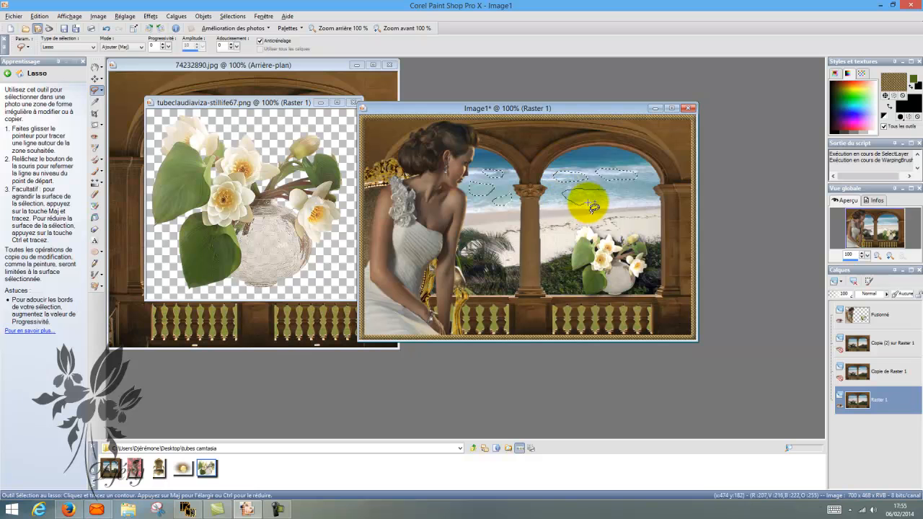
drag(606, 195, 540, 168)
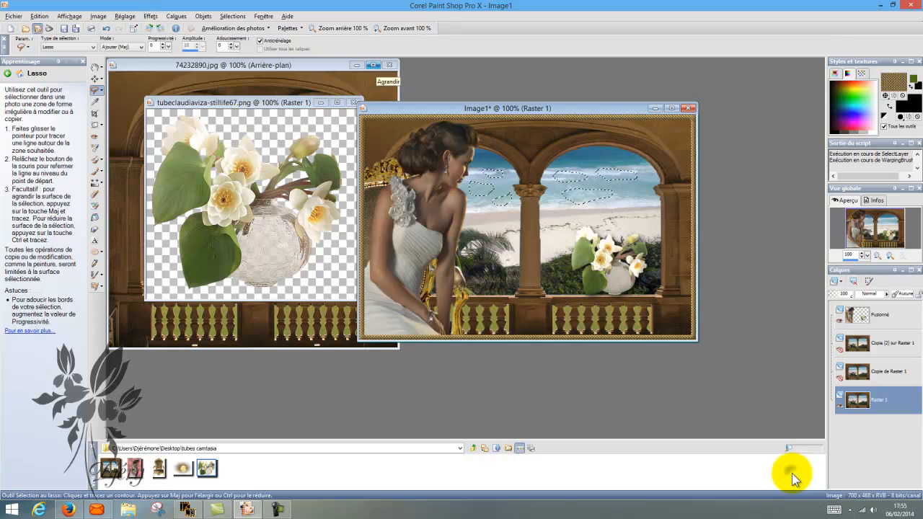
- Open the Alien Skin Xenofex 2 Constellation effect on the selected sea patches of Raster 1 and load the Bling Bling preset
click(152, 16)
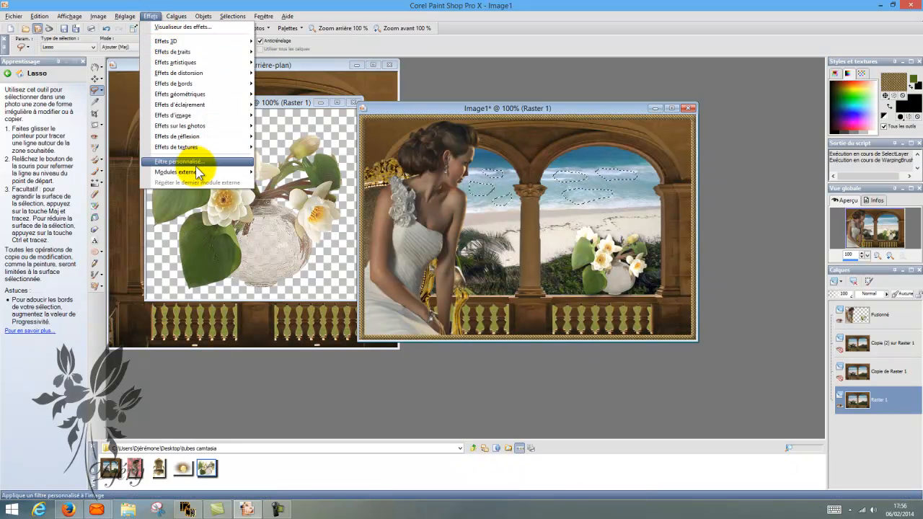
mouse_move(198, 173)
mouse_move(281, 219)
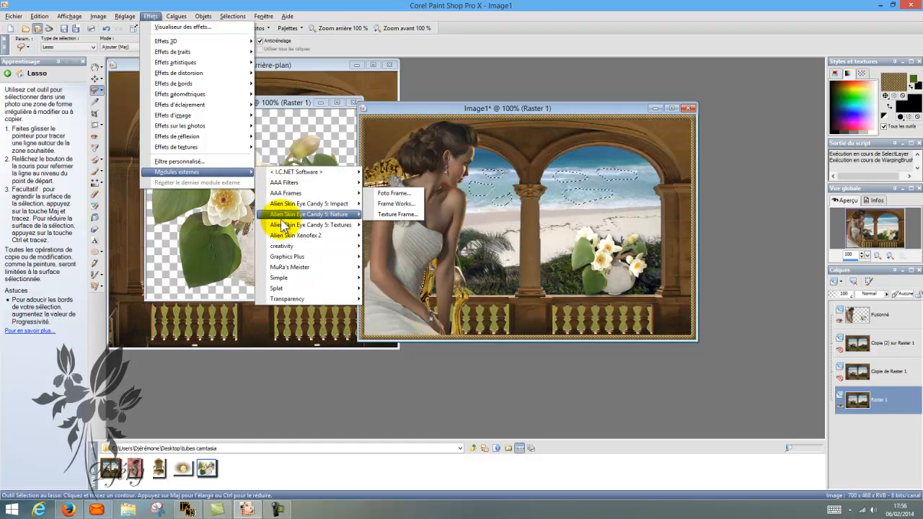
mouse_move(307, 237)
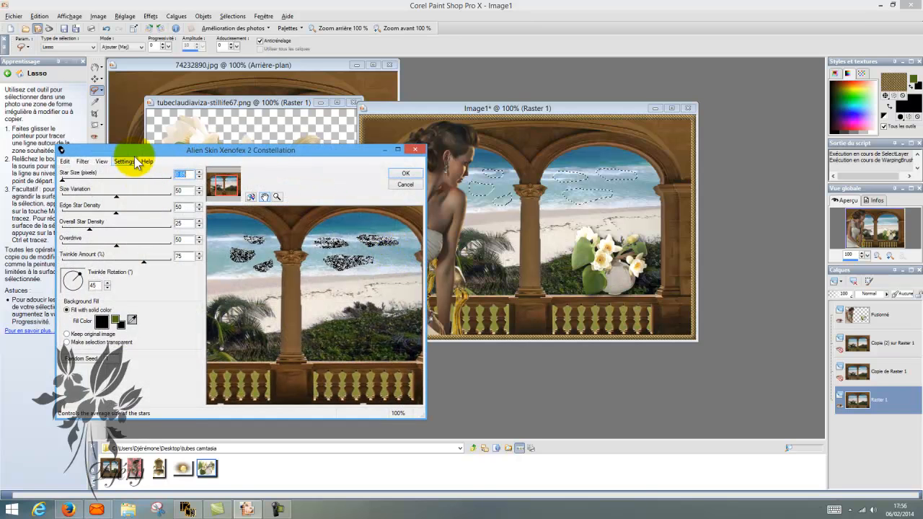
click(124, 161)
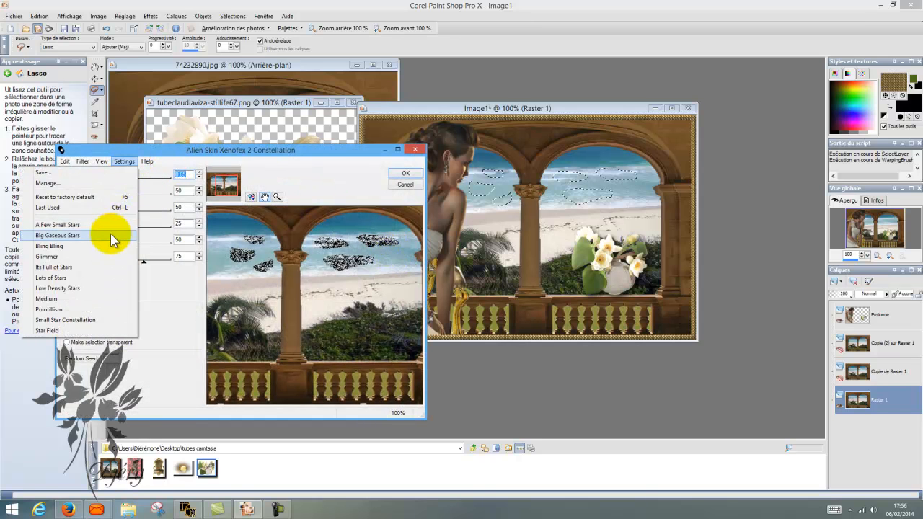
click(102, 248)
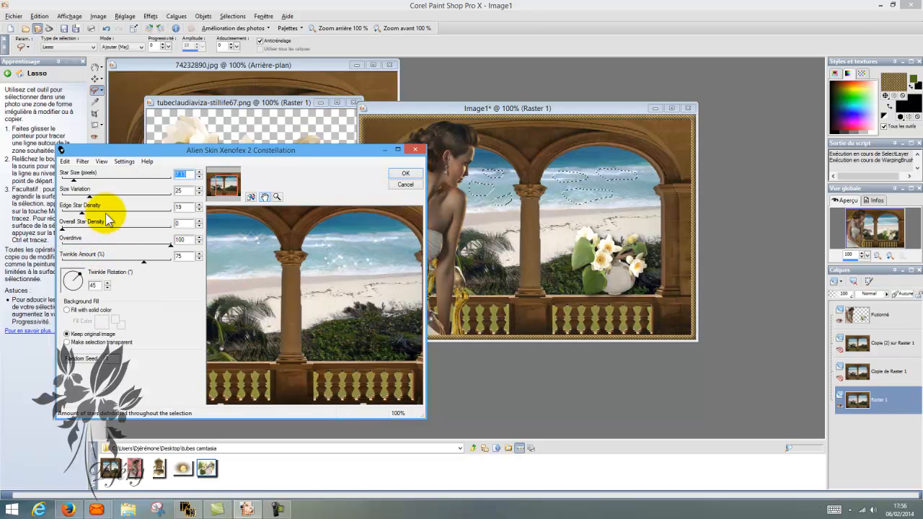
- Set the Constellation star size to 2.21 and edge star density to 2, and apply the effect to Raster 1
drag(76, 177, 65, 180)
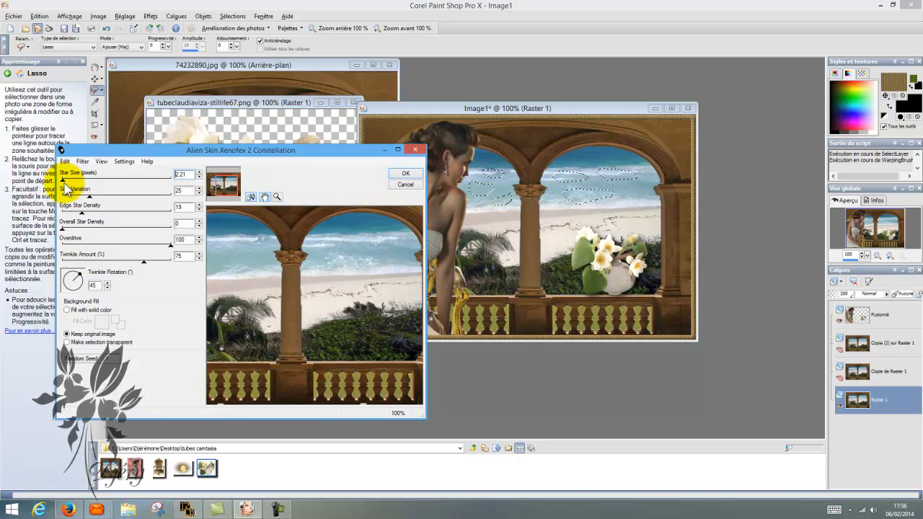
drag(81, 214, 66, 217)
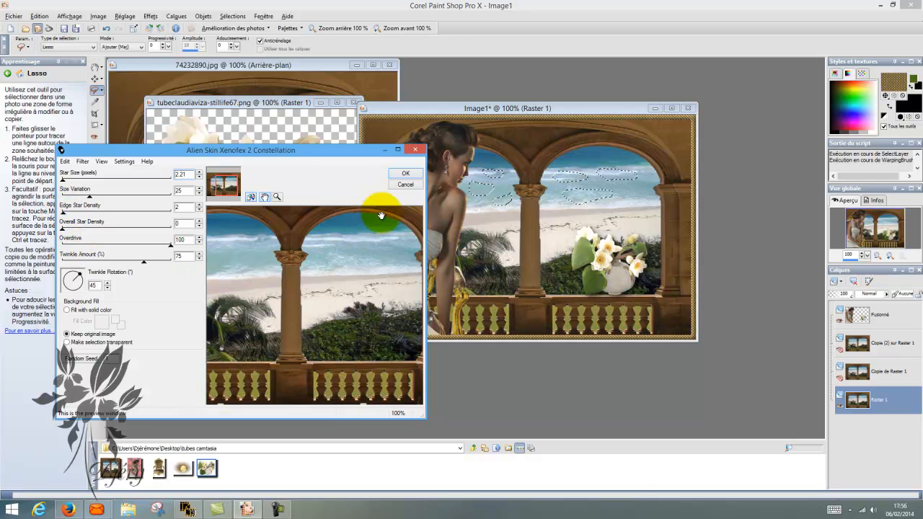
click(407, 176)
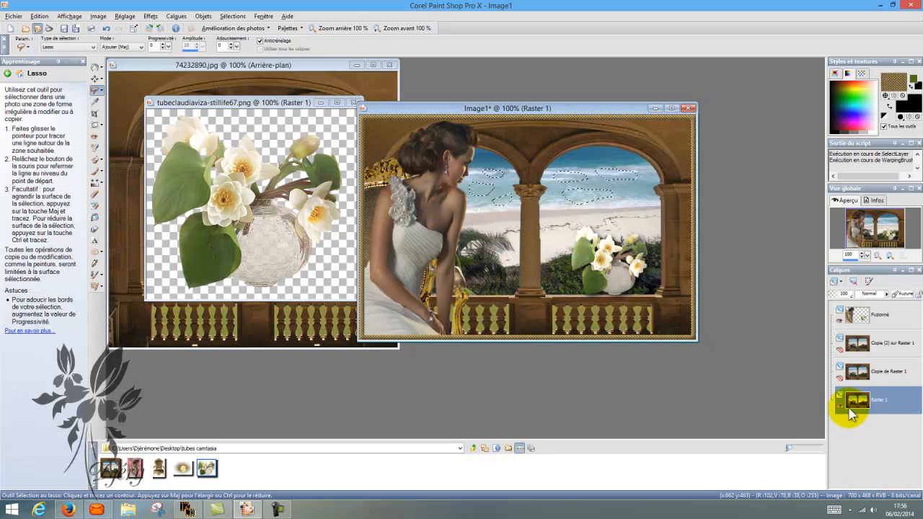
- Show the Copie de Raster 1 layer, hide Raster 1, and make the copy active
mouse_move(844, 377)
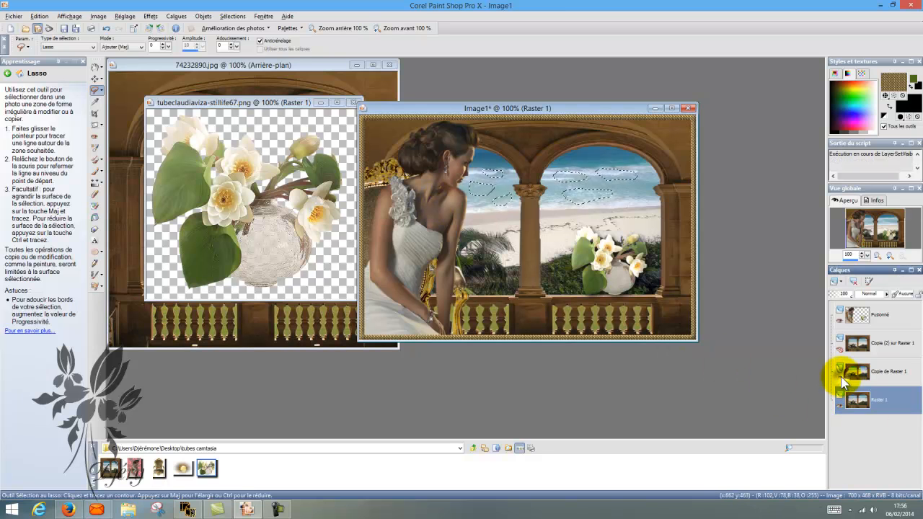
click(840, 406)
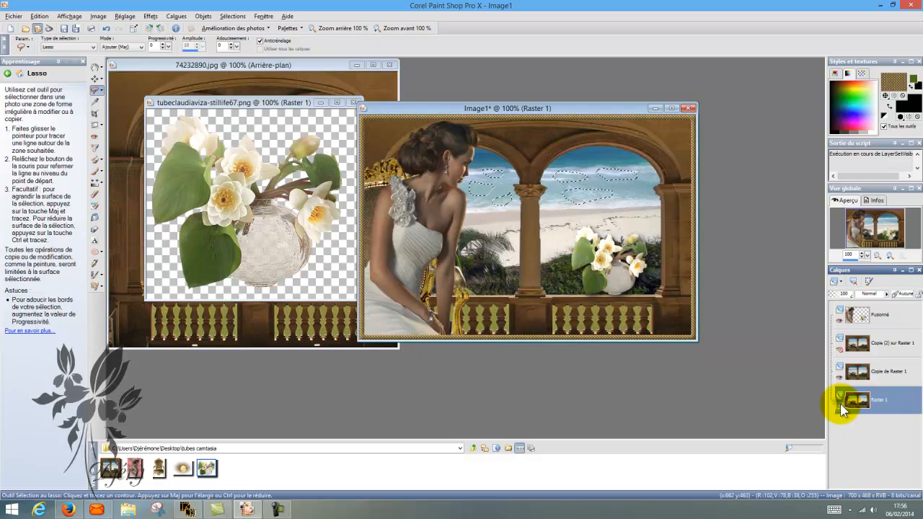
click(881, 379)
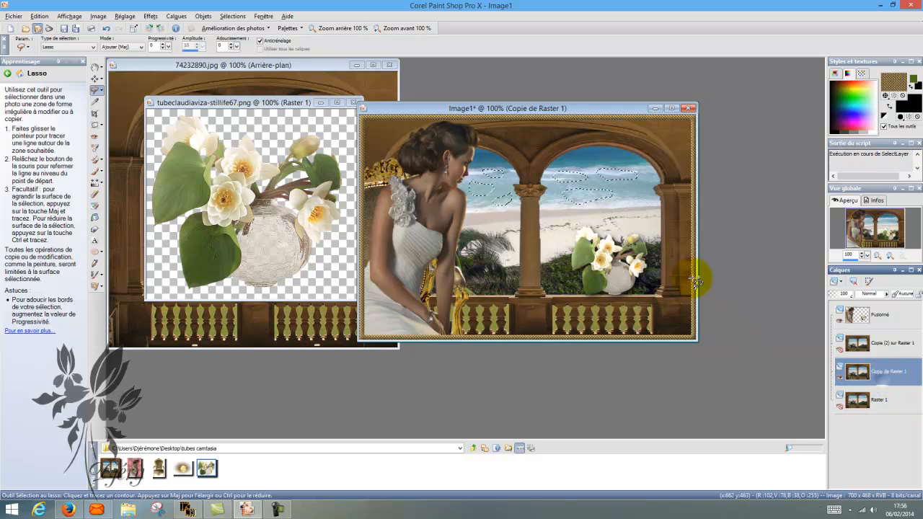
- Apply the Constellation effect to Copie de Raster 1 with the same settings and a new random seed
click(151, 16)
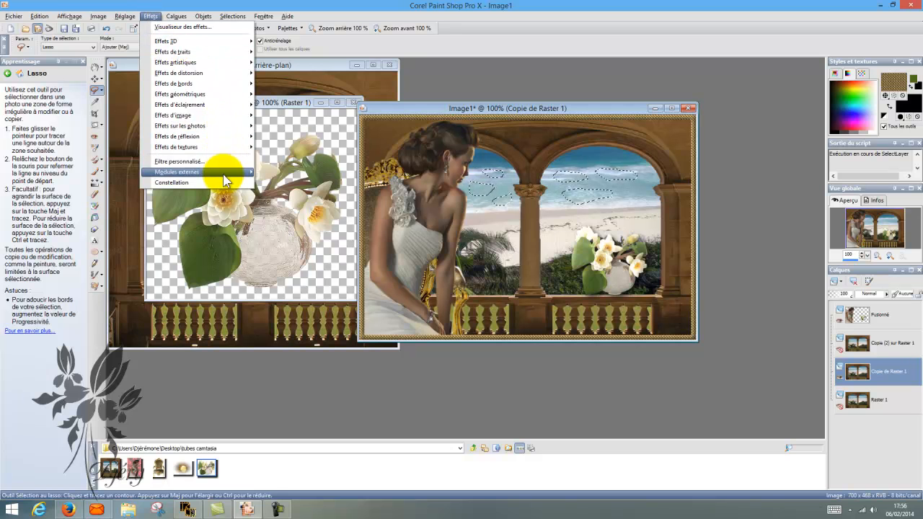
click(224, 182)
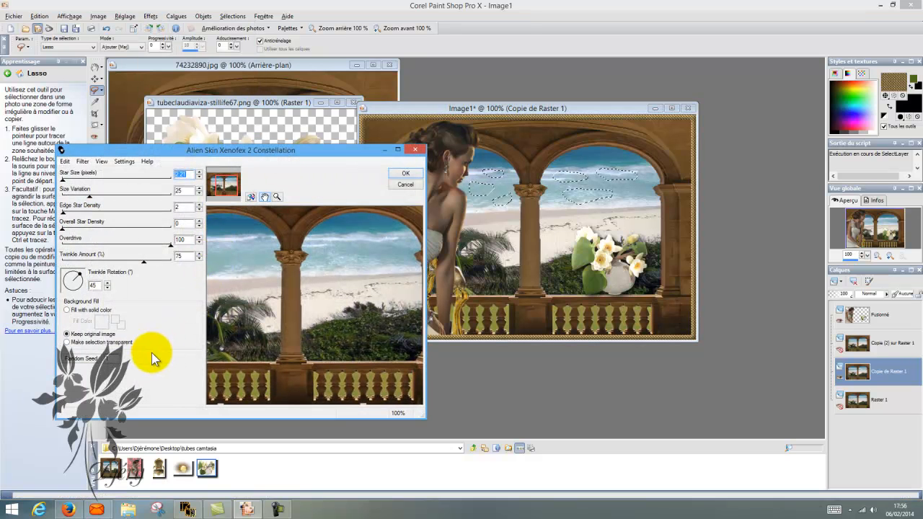
click(81, 360)
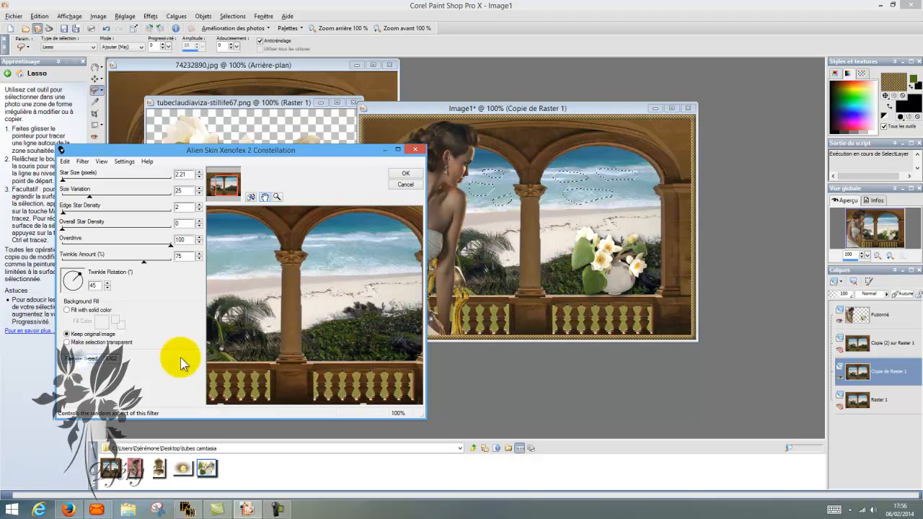
click(395, 177)
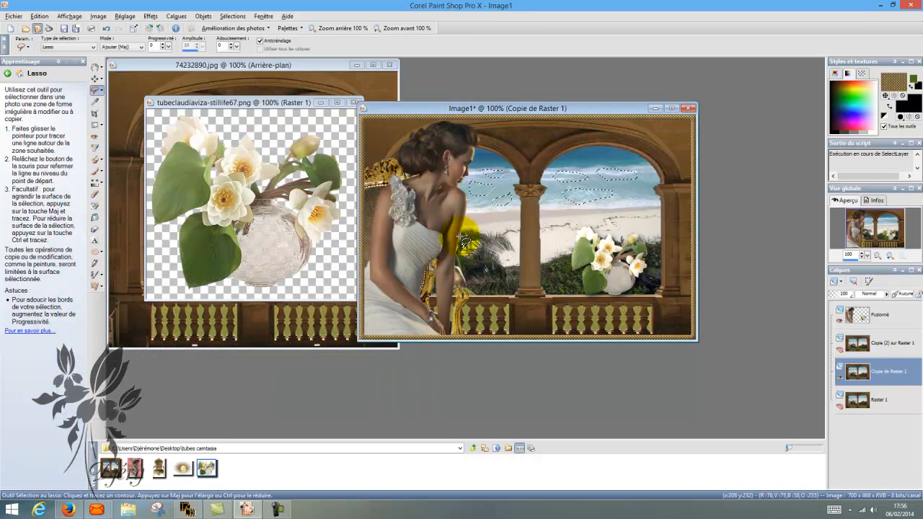
- Make Copie (2) sur Raster 1 active and visible, and hide Copie de Raster 1
click(899, 345)
click(842, 350)
click(840, 370)
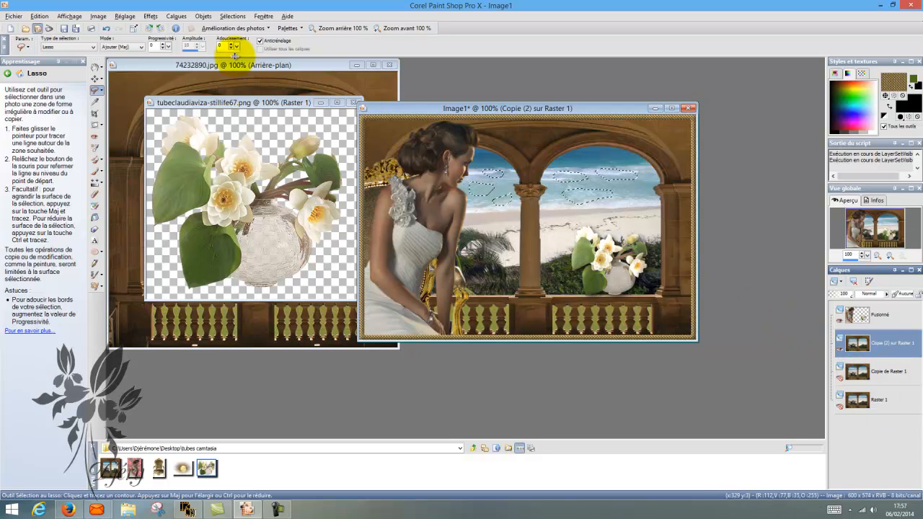
- Apply the Constellation effect to Copie (2) sur Raster 1 with the same settings and another random seed
click(151, 16)
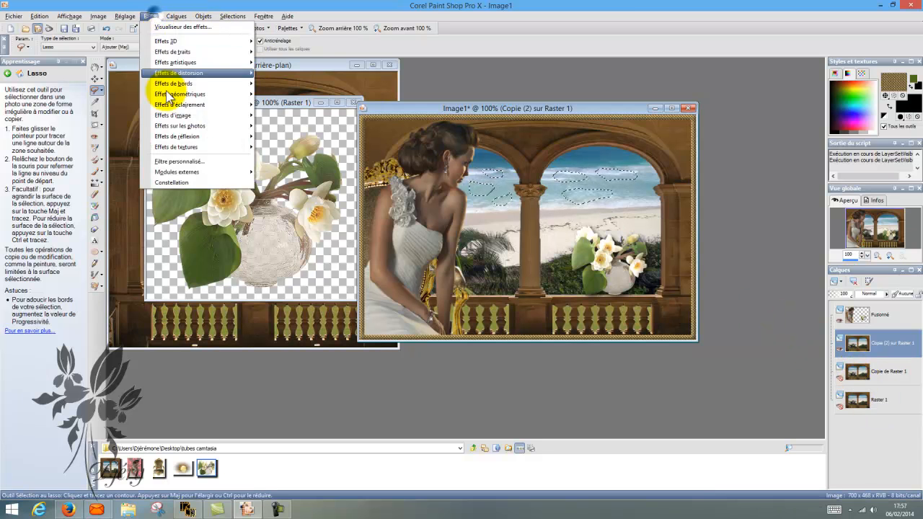
click(192, 182)
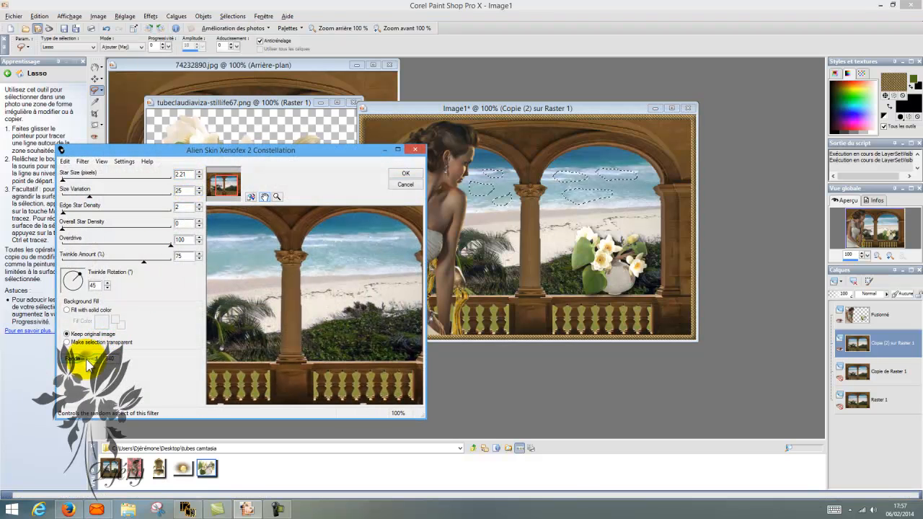
click(401, 174)
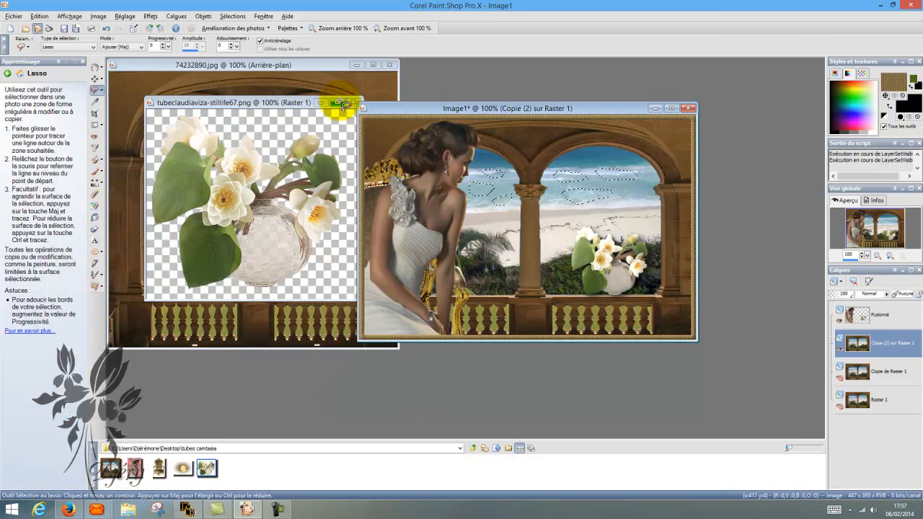
- Clear the selection and make Raster 1 the active layer, showing it with both of its copies hidden
click(234, 16)
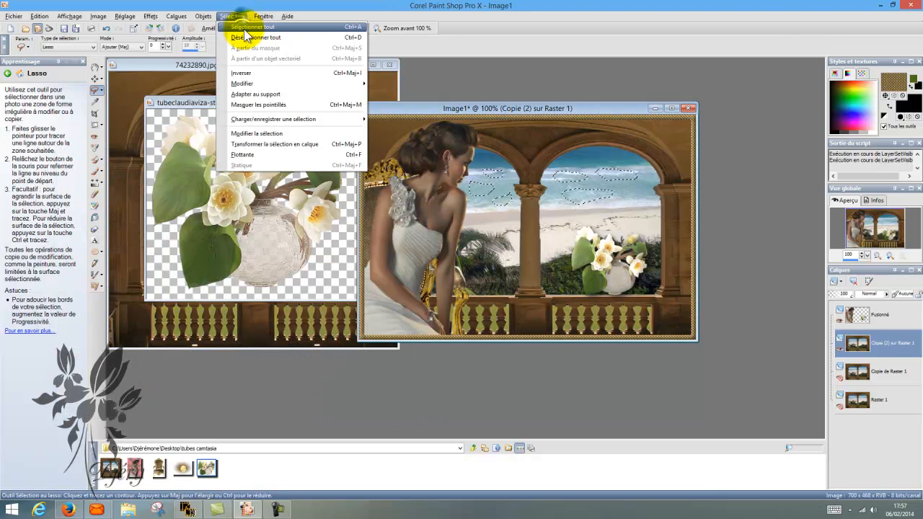
click(246, 36)
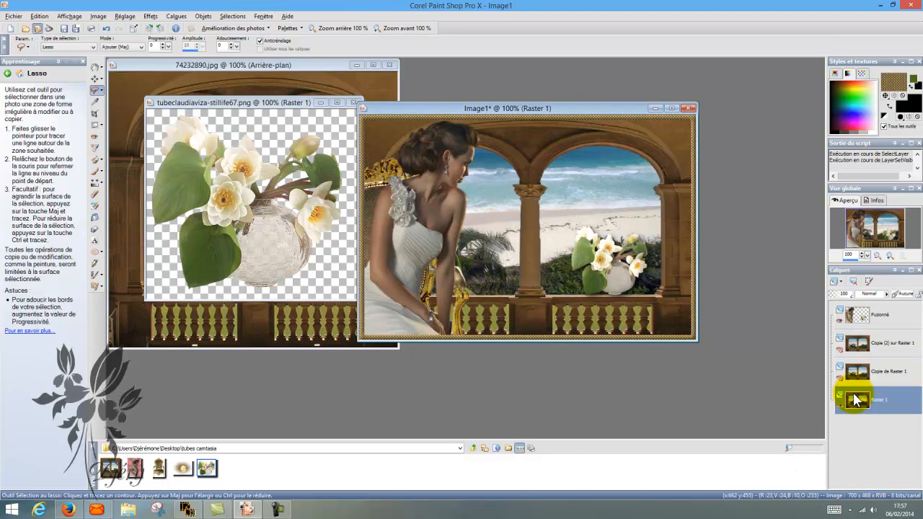
mouse_move(852, 328)
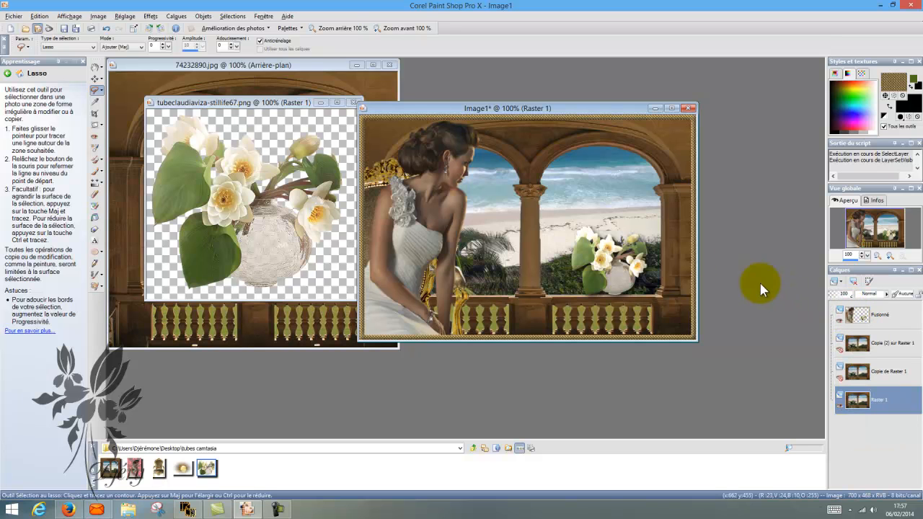
- Copy the merged view of the image with Raster 1 showing and paste it as a new animation in Animation Shop
click(39, 17)
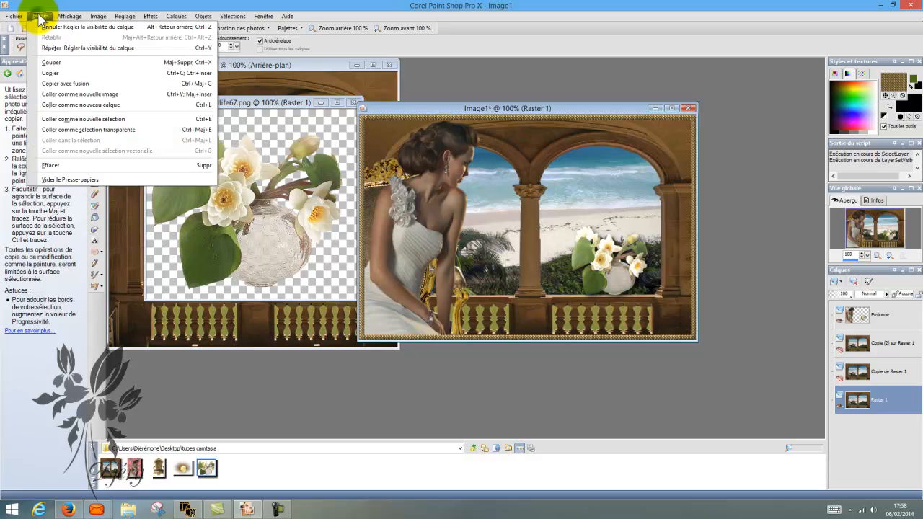
click(70, 83)
click(186, 510)
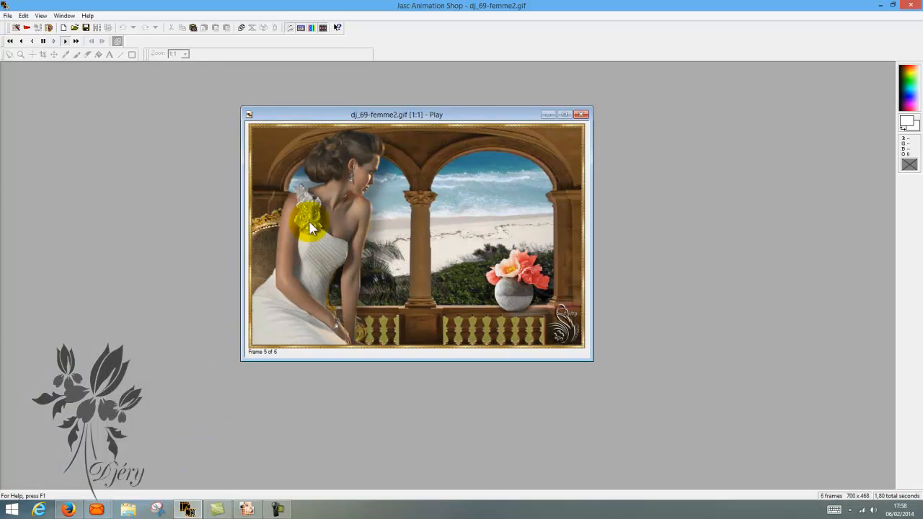
drag(466, 123, 728, 302)
right_click(128, 140)
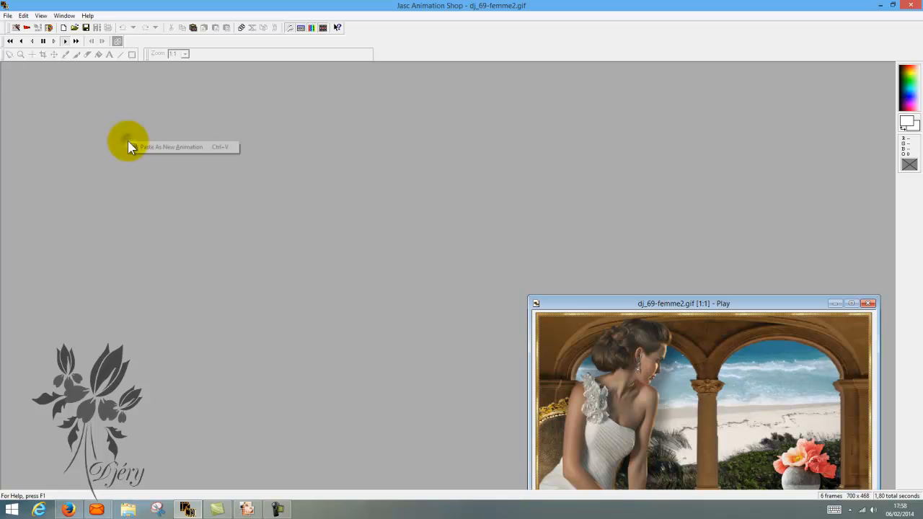
click(151, 148)
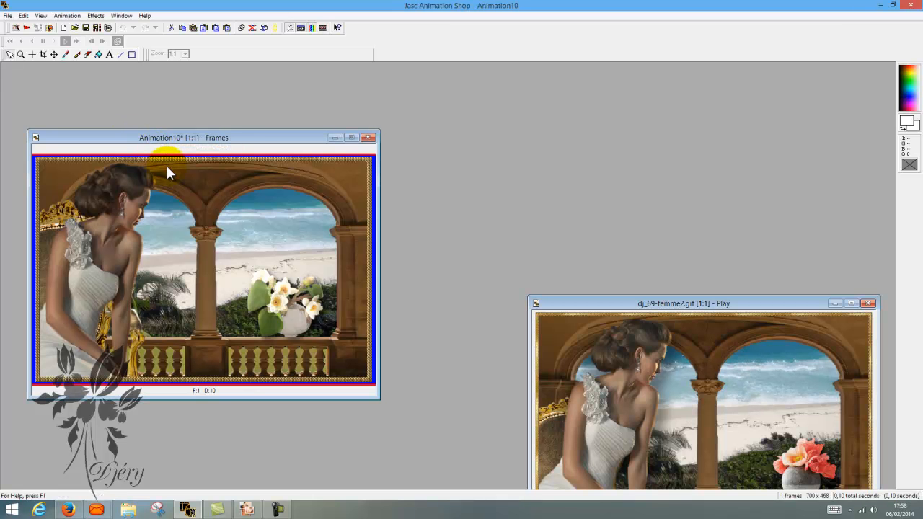
- Back in Paint Shop Pro, hide Raster 1, then show Copie de Raster 1 and make it the active layer
click(247, 509)
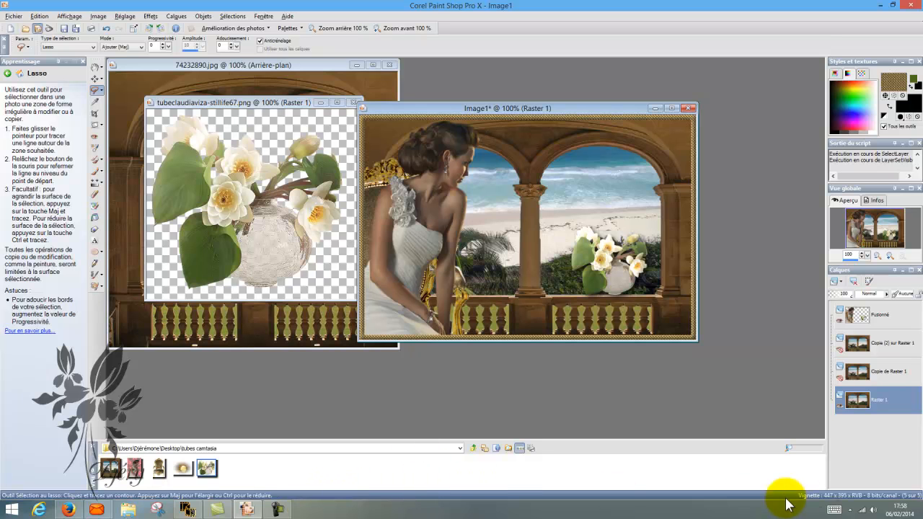
click(839, 394)
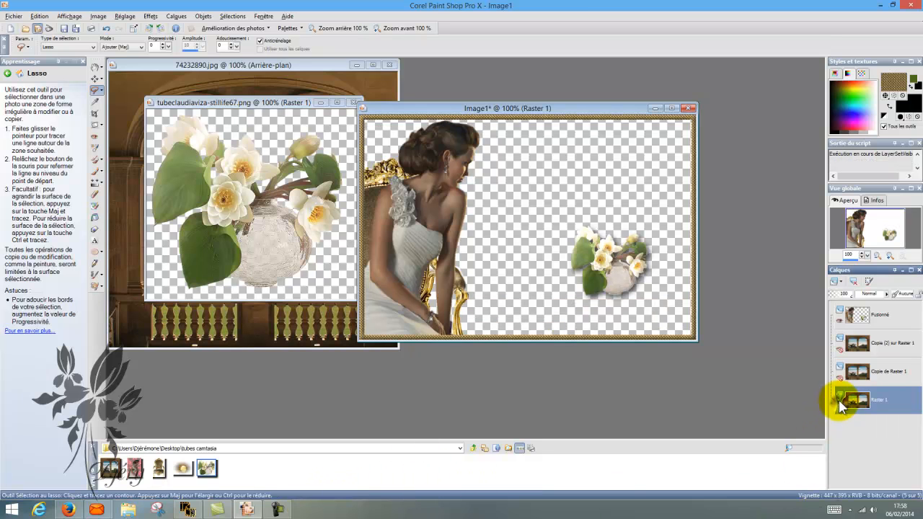
click(840, 378)
click(880, 372)
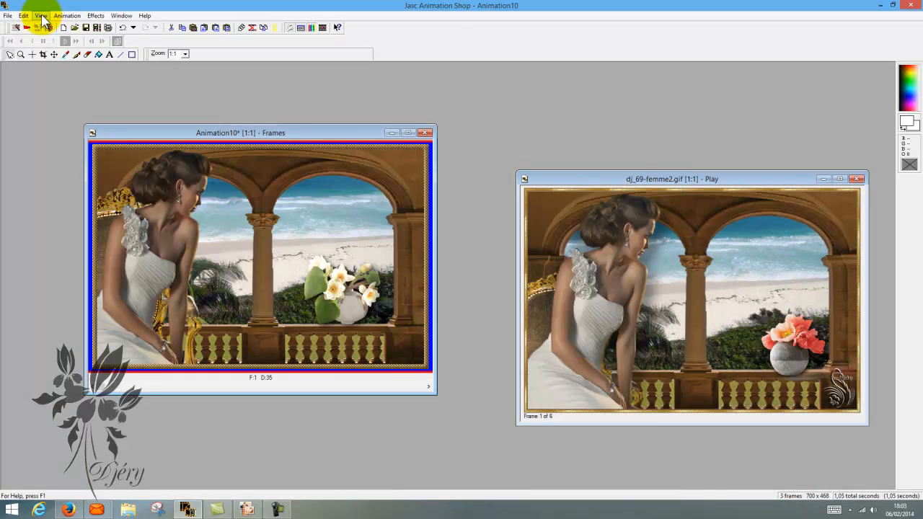
- In Animation Shop, select all frames of Animation10, set their display time to 35 hundredths of a second, and play the animation
click(3, 5)
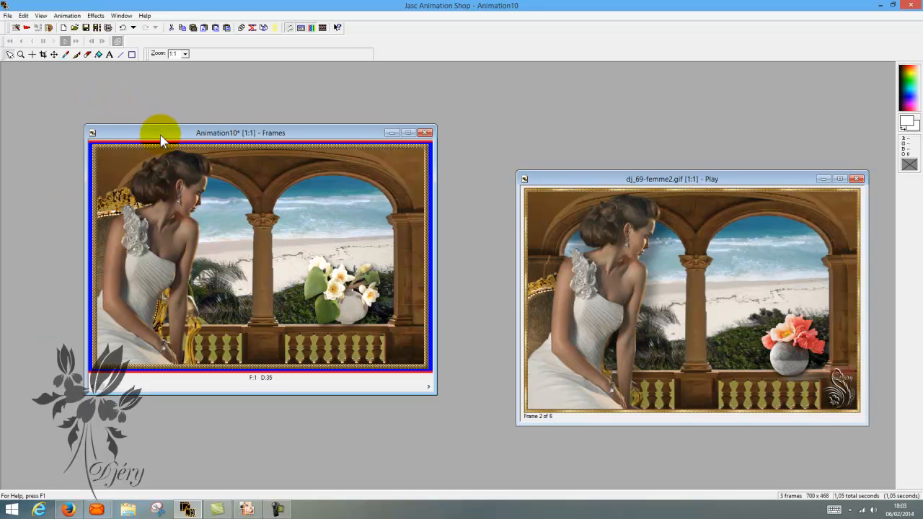
click(23, 16)
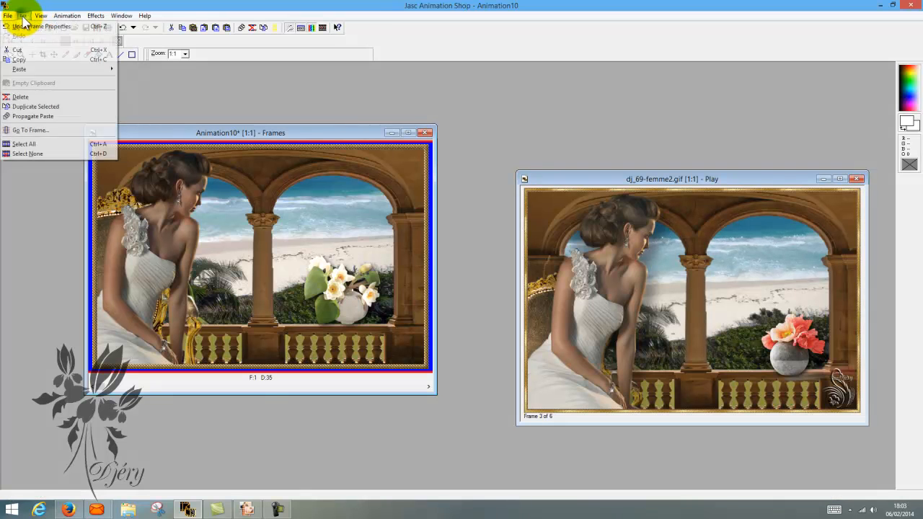
click(42, 144)
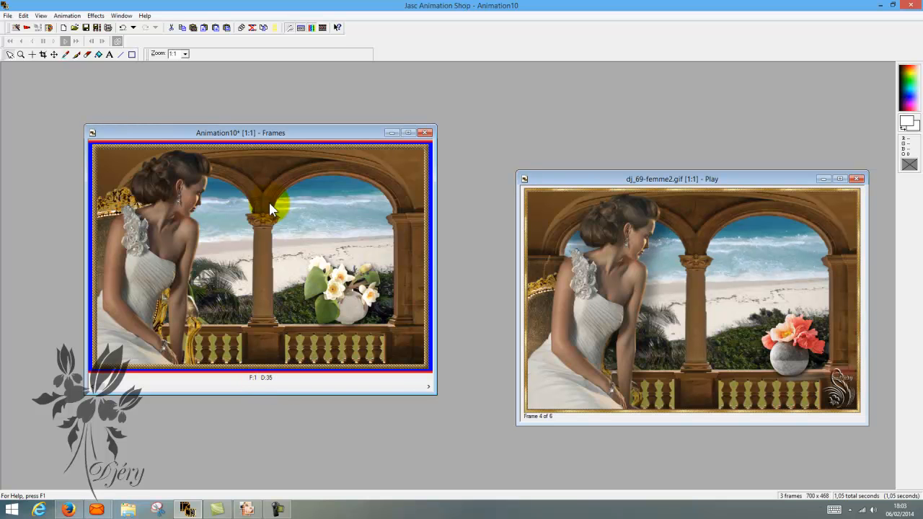
right_click(267, 180)
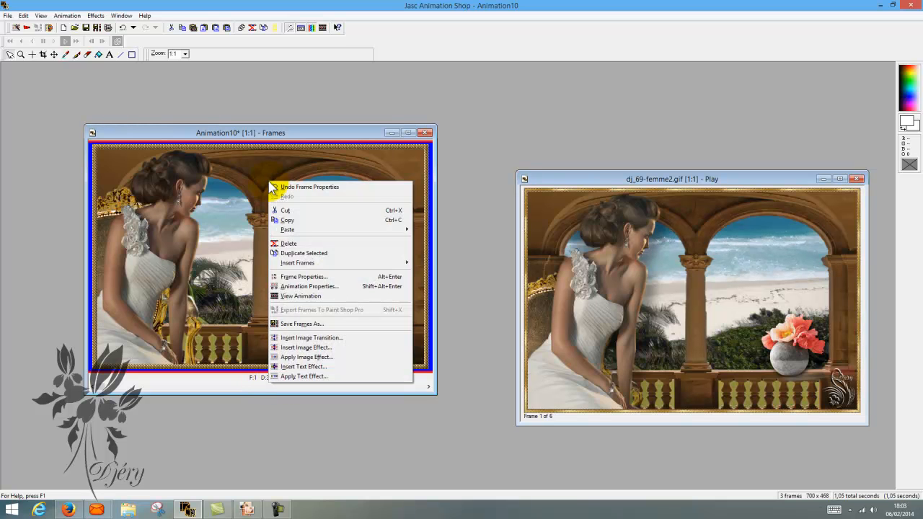
click(304, 277)
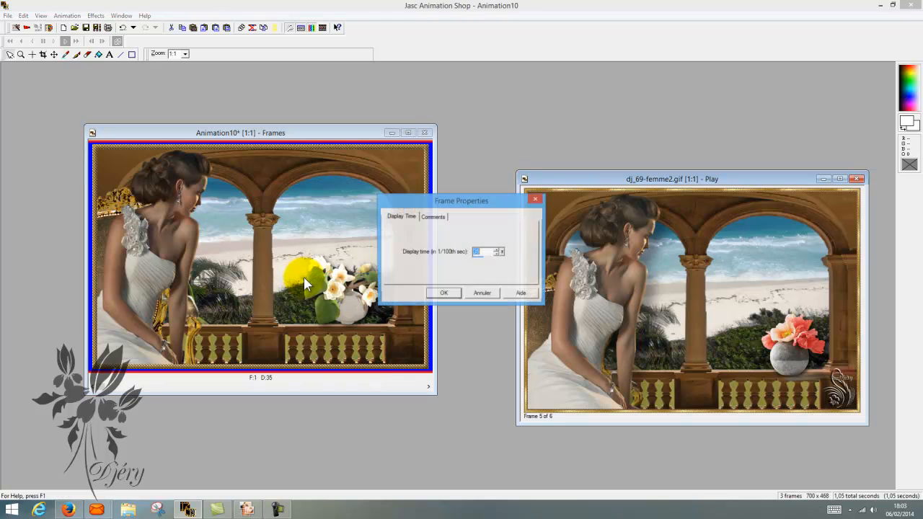
click(444, 294)
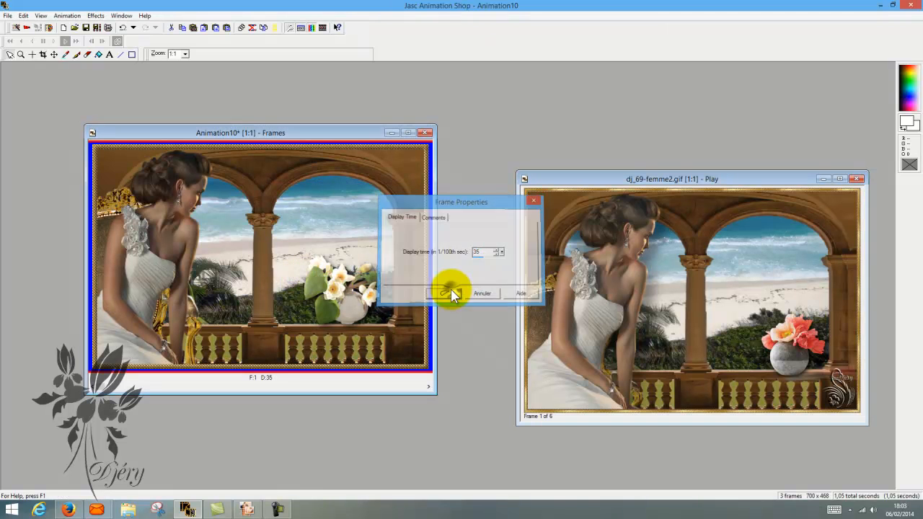
click(323, 28)
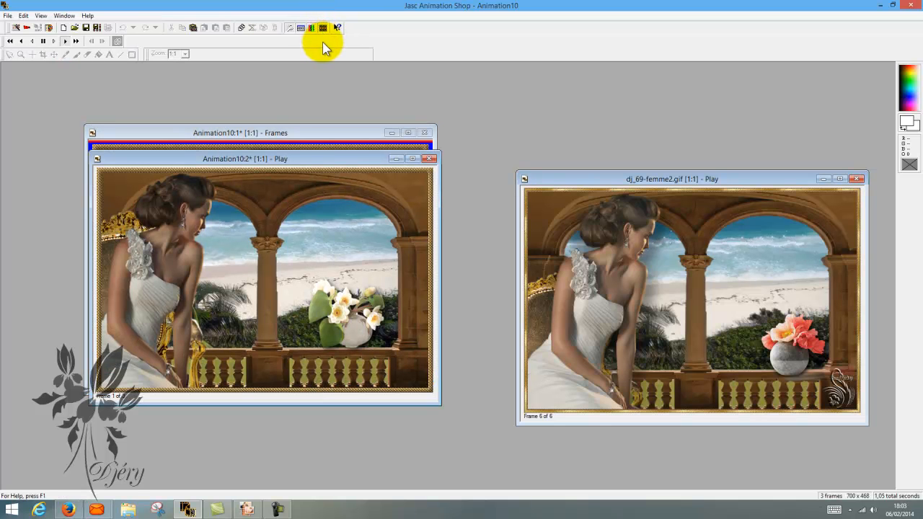